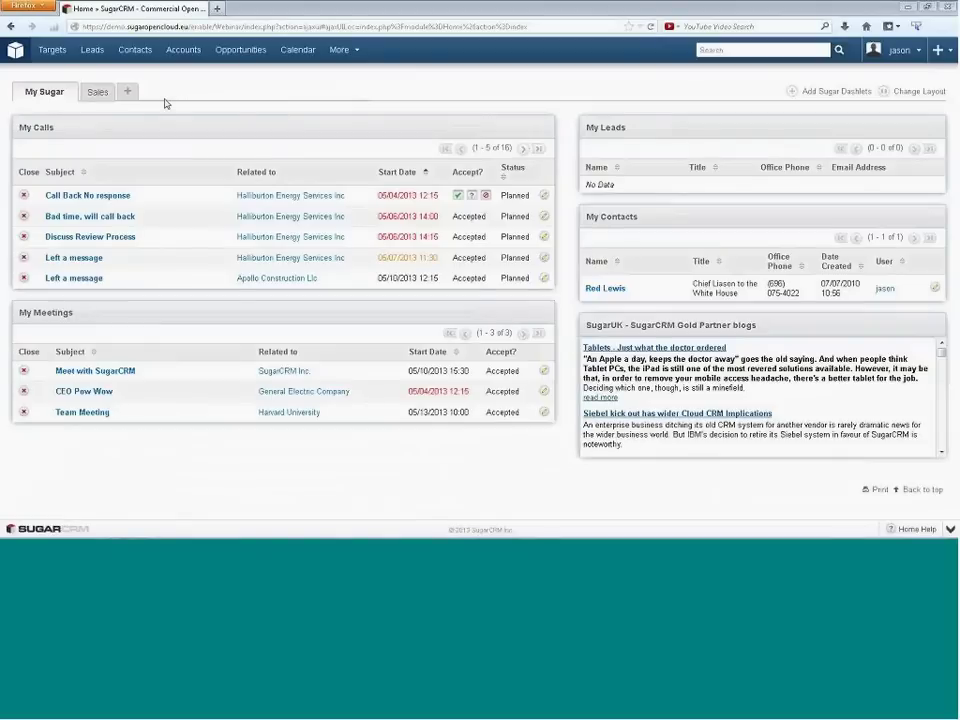
# - Go from the home dashboard to the Leads list of 201 leads
pyautogui.click(90, 52)
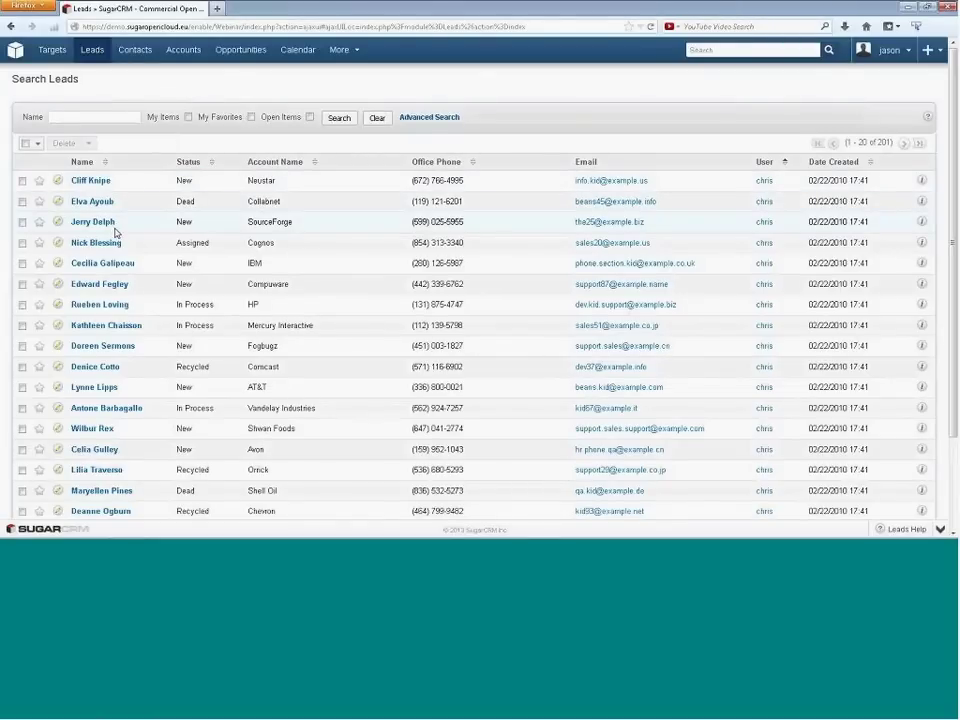
pyautogui.click(86, 182)
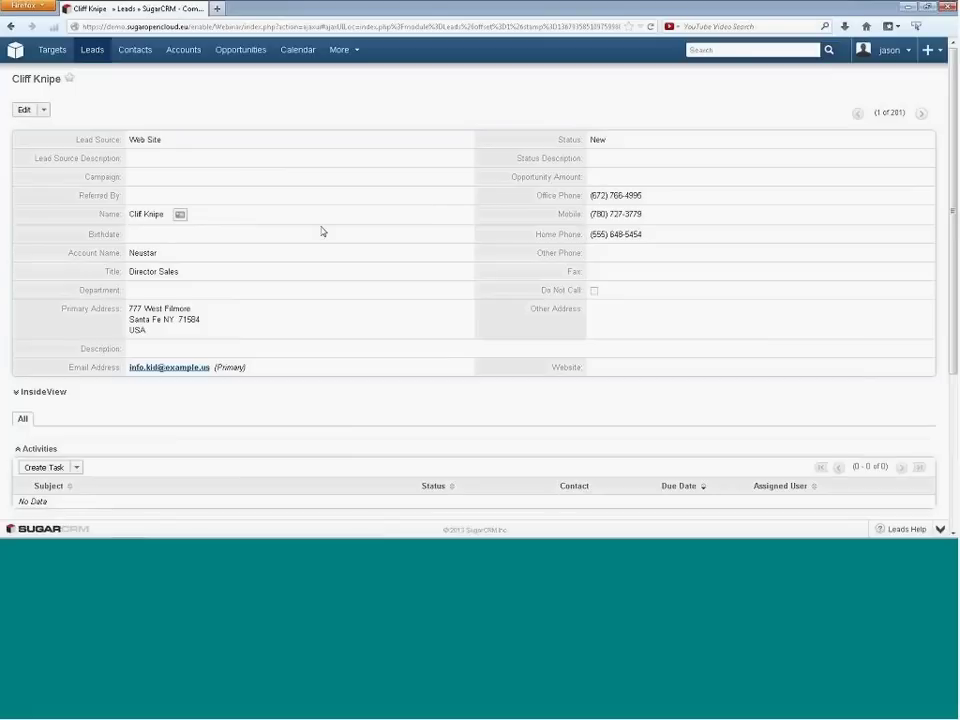
pyautogui.scroll(-2, 270, 398)
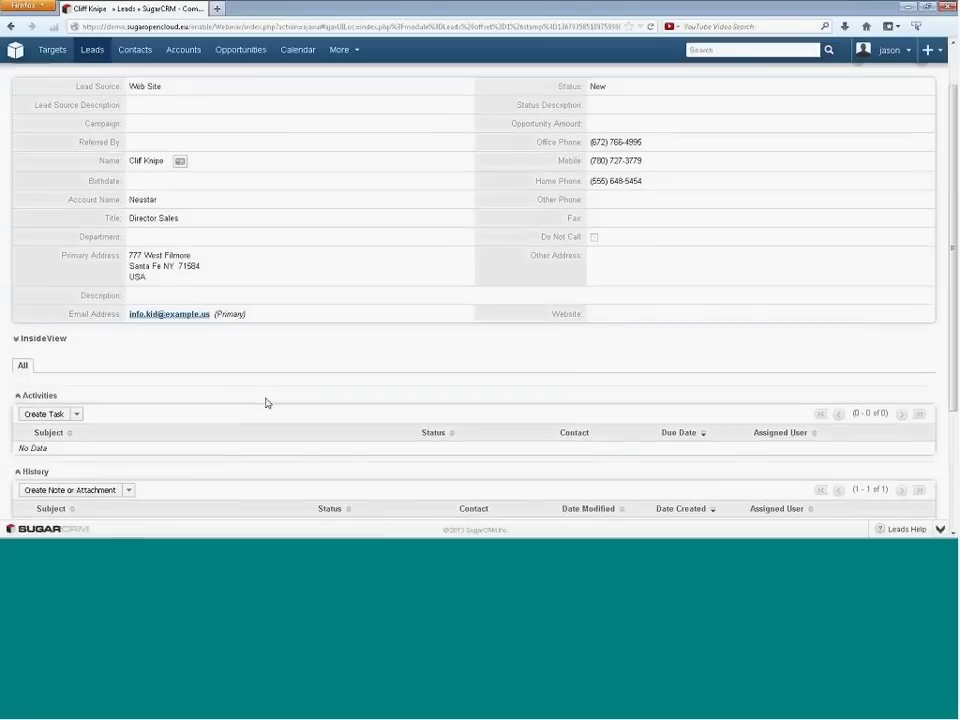
pyautogui.scroll(-3, 241, 384)
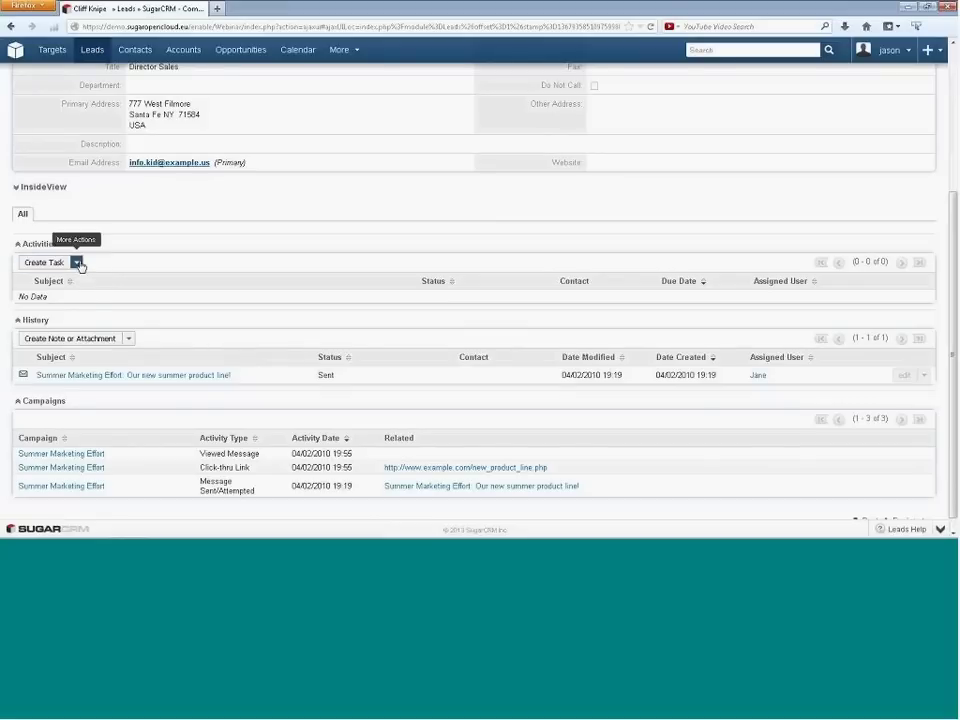
pyautogui.click(77, 262)
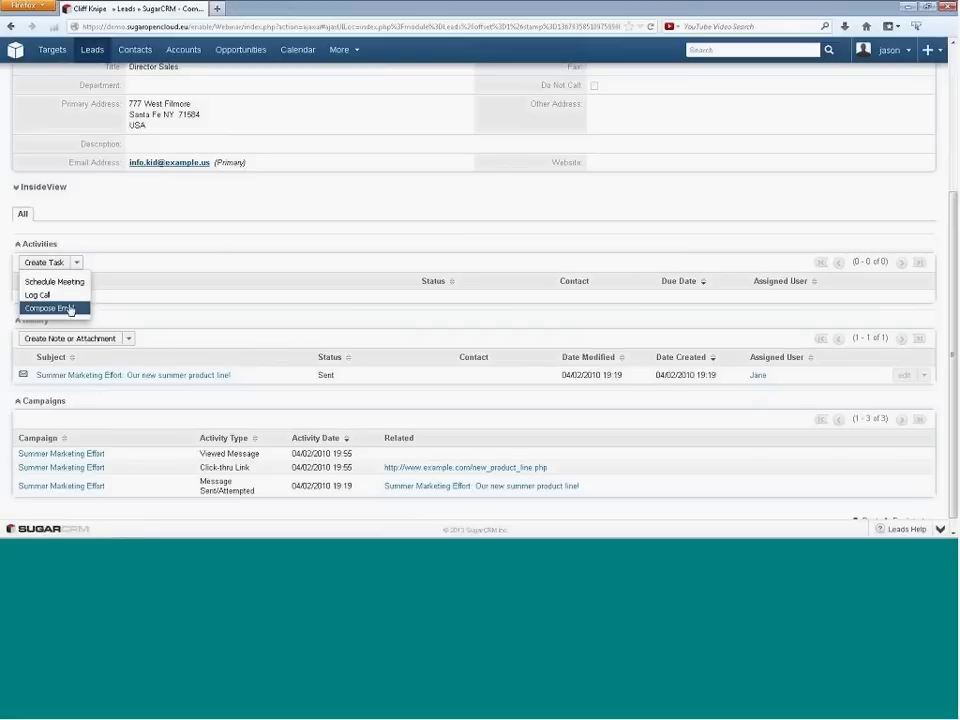
pyautogui.click(163, 294)
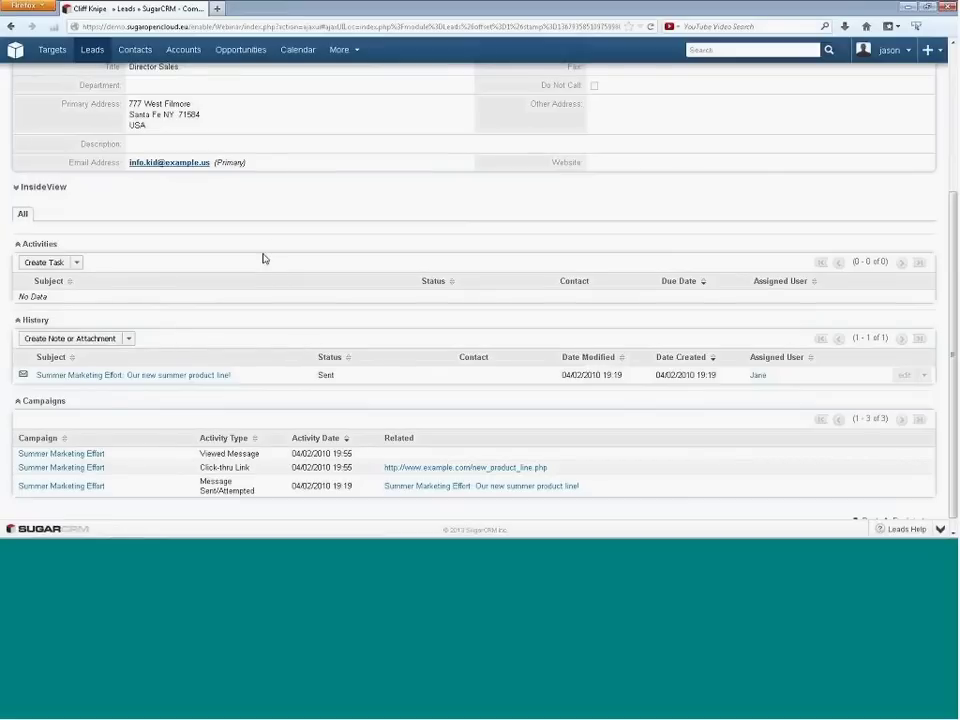
pyautogui.scroll(4, 252, 261)
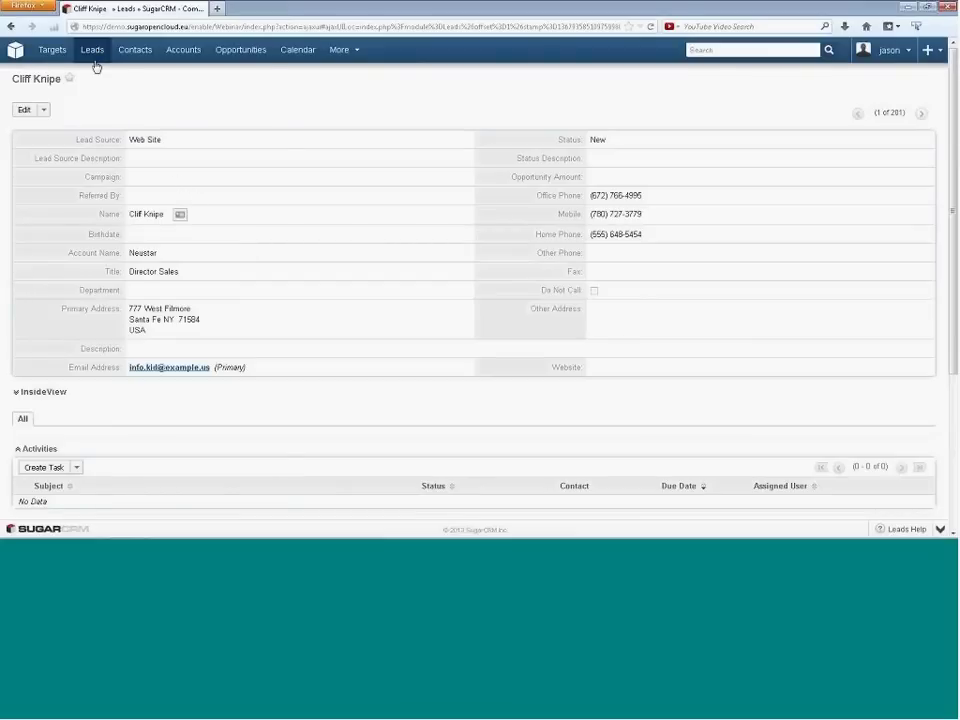
pyautogui.moveTo(95, 61)
pyautogui.moveTo(20, 56)
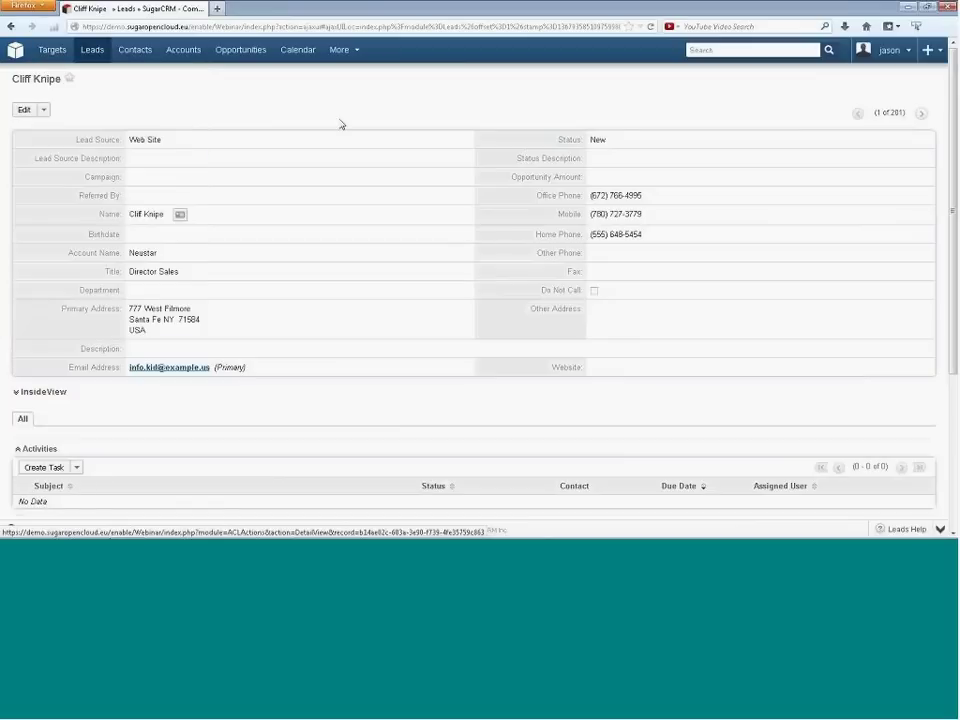
pyautogui.moveTo(90, 58)
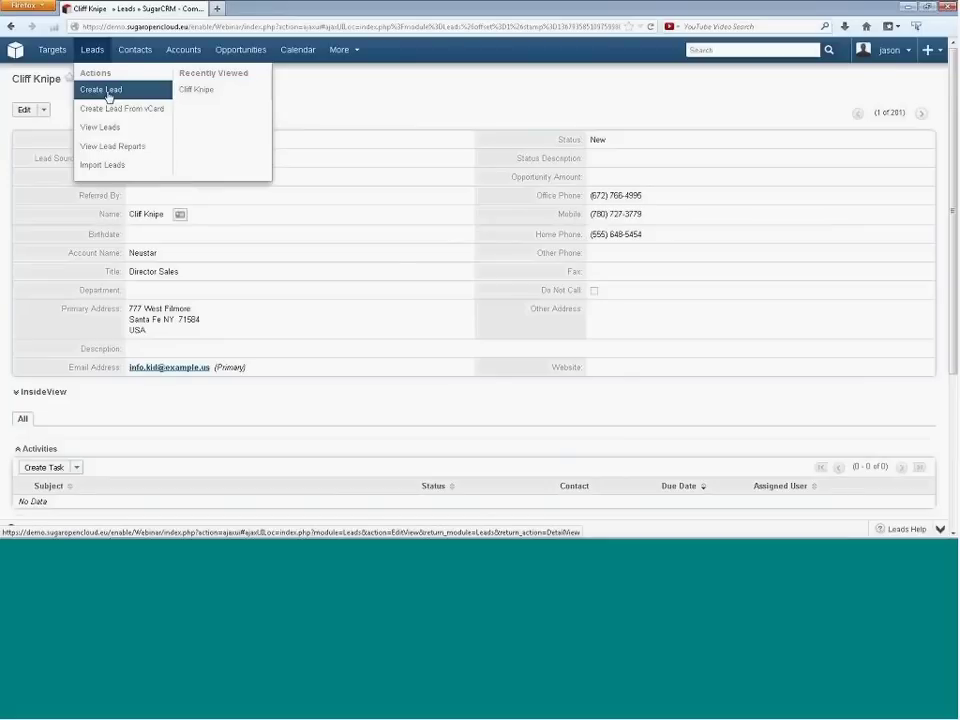
# - Start a new lead with Create Lead from the Leads dropdown
pyautogui.click(108, 96)
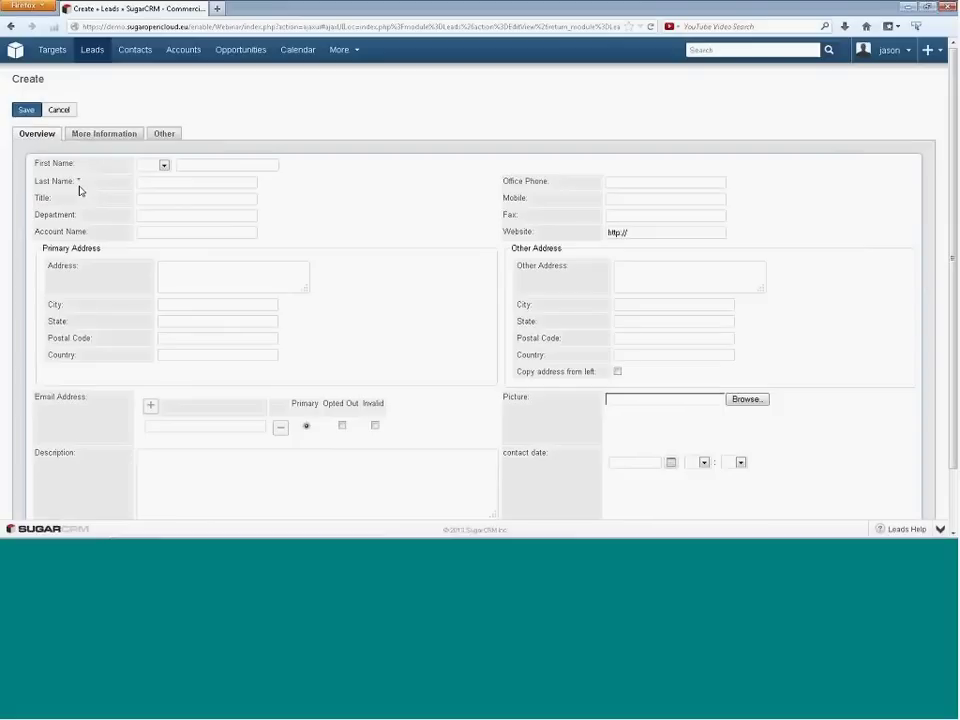
# - Save the empty lead to reveal the required Last Name error, then view More Information fields
pyautogui.click(31, 115)
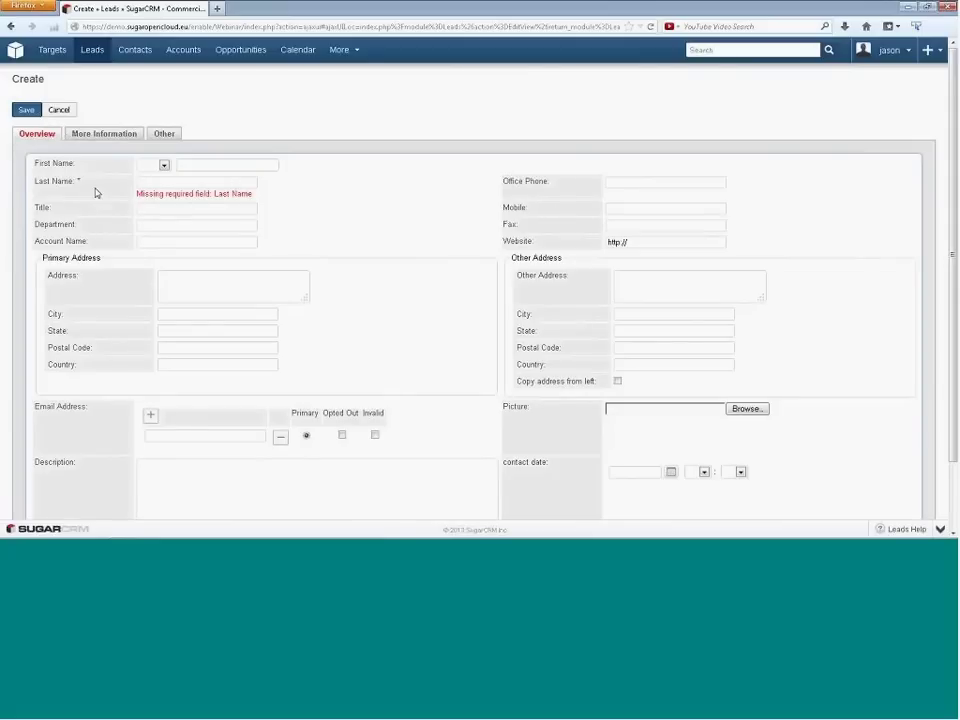
pyautogui.click(94, 136)
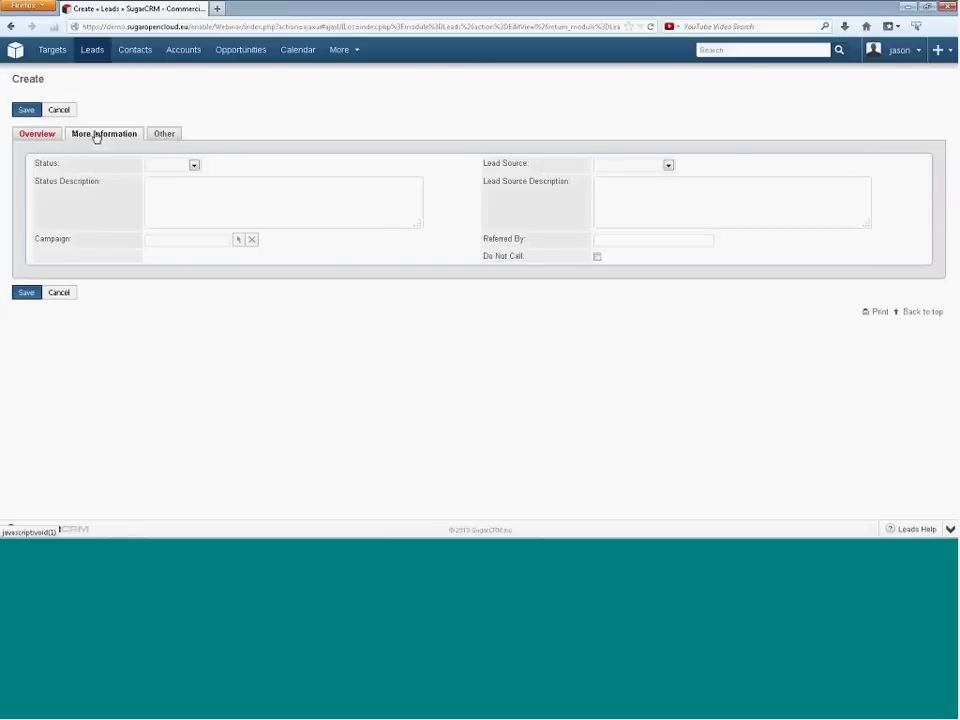
# - Check the Other section's Assigned to and Teams fields, then go back to Overview
pyautogui.click(165, 136)
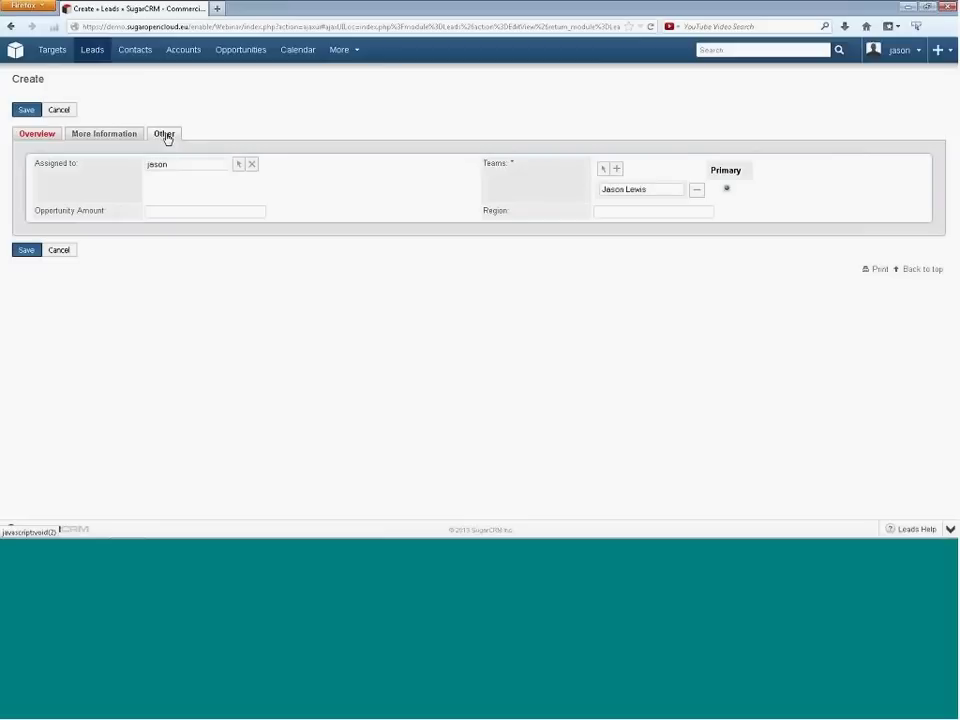
pyautogui.click(30, 140)
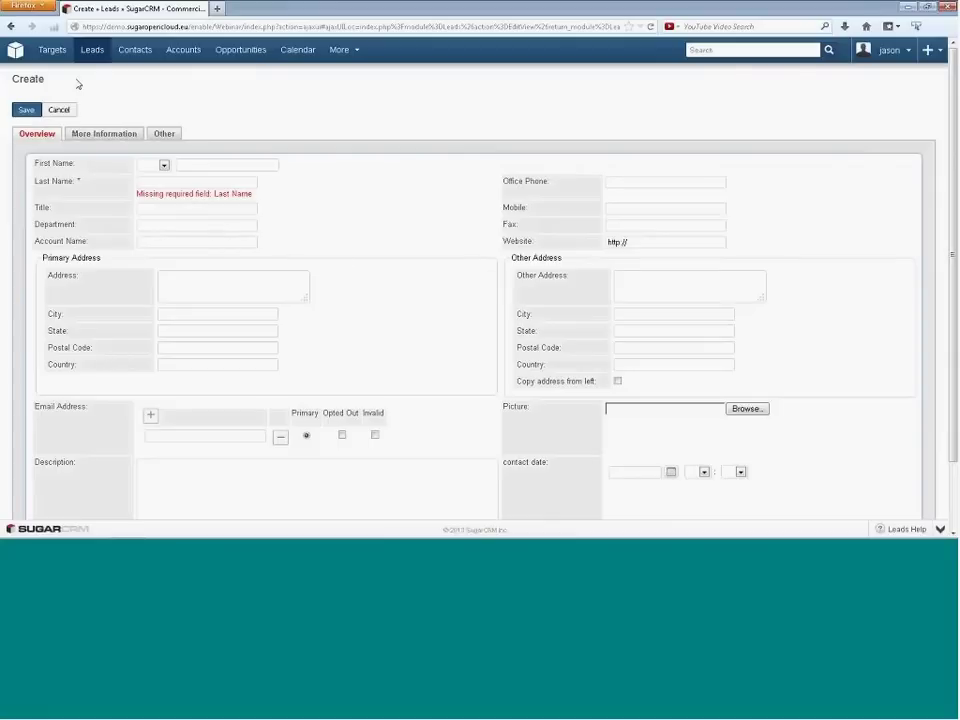
pyautogui.moveTo(92, 48)
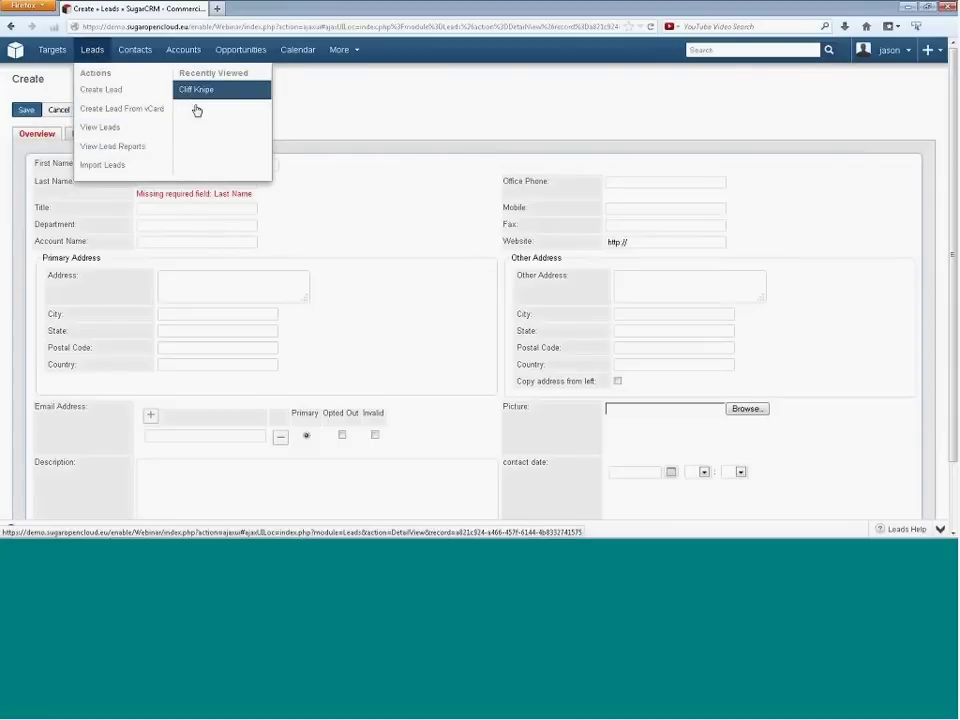
pyautogui.click(196, 92)
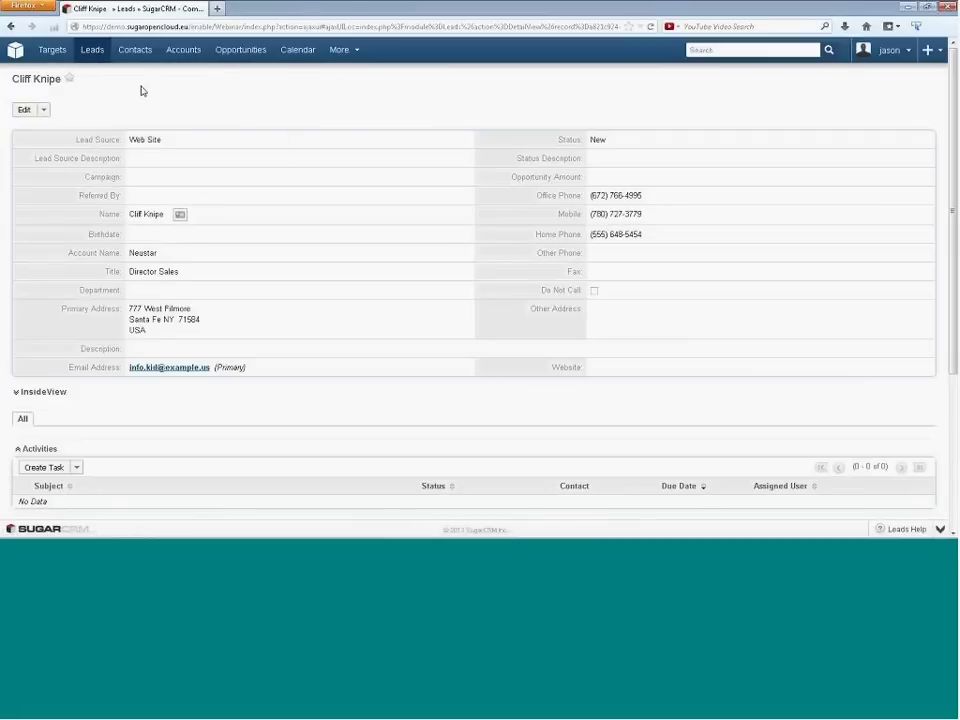
pyautogui.moveTo(134, 54)
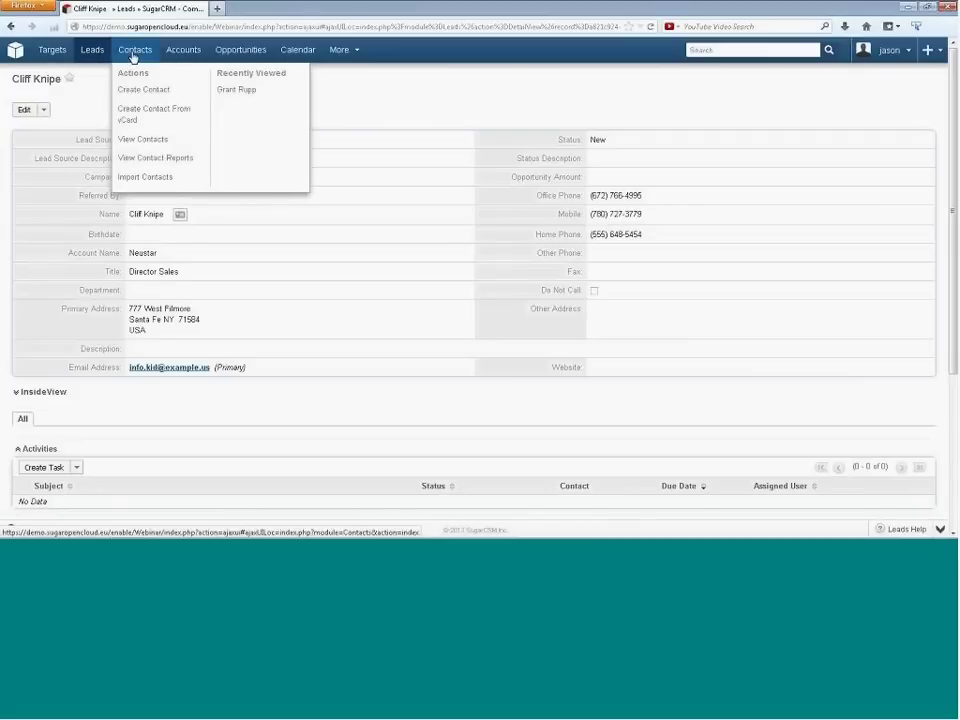
# - Start a new contact with Create Contact from the Contacts dropdown
pyautogui.click(141, 92)
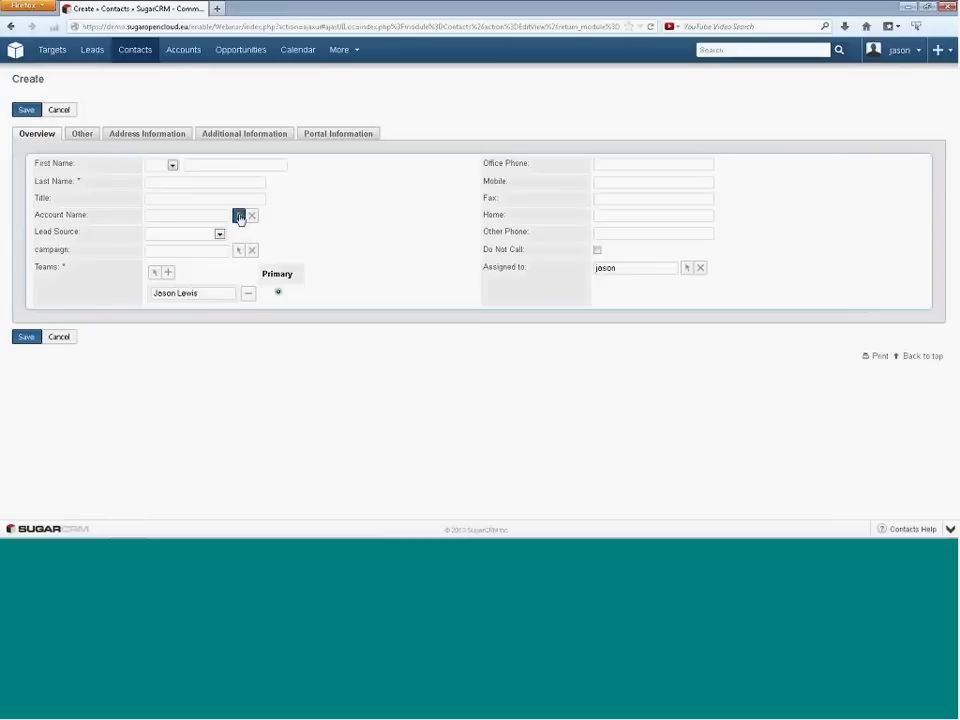
# - Open and dismiss the account lookup, then reload a blank Create Contact form
pyautogui.click(238, 216)
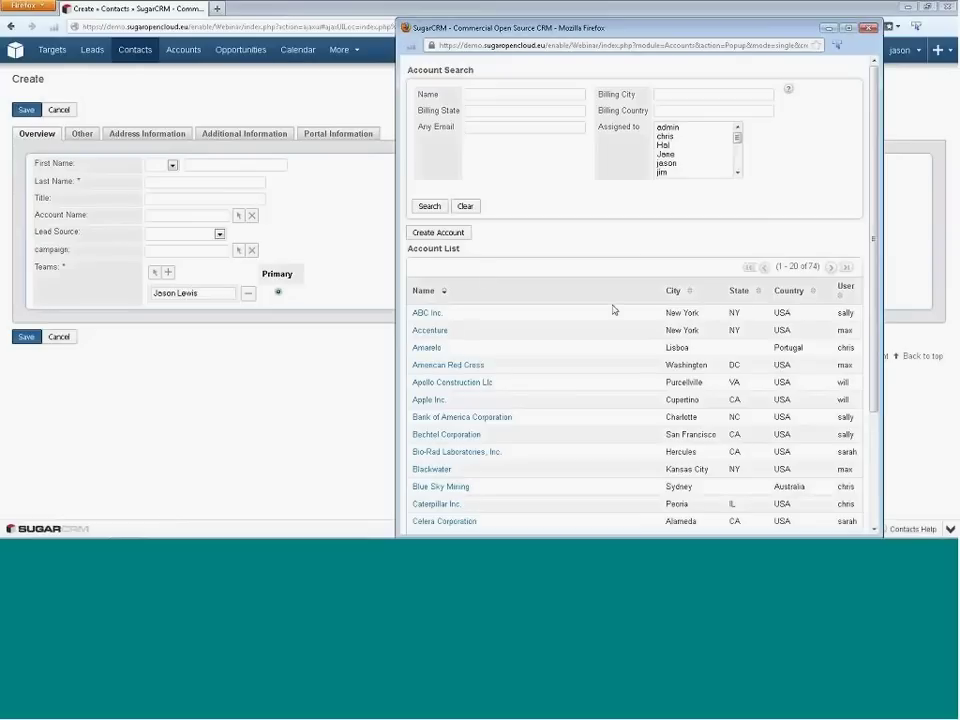
pyautogui.click(395, 130)
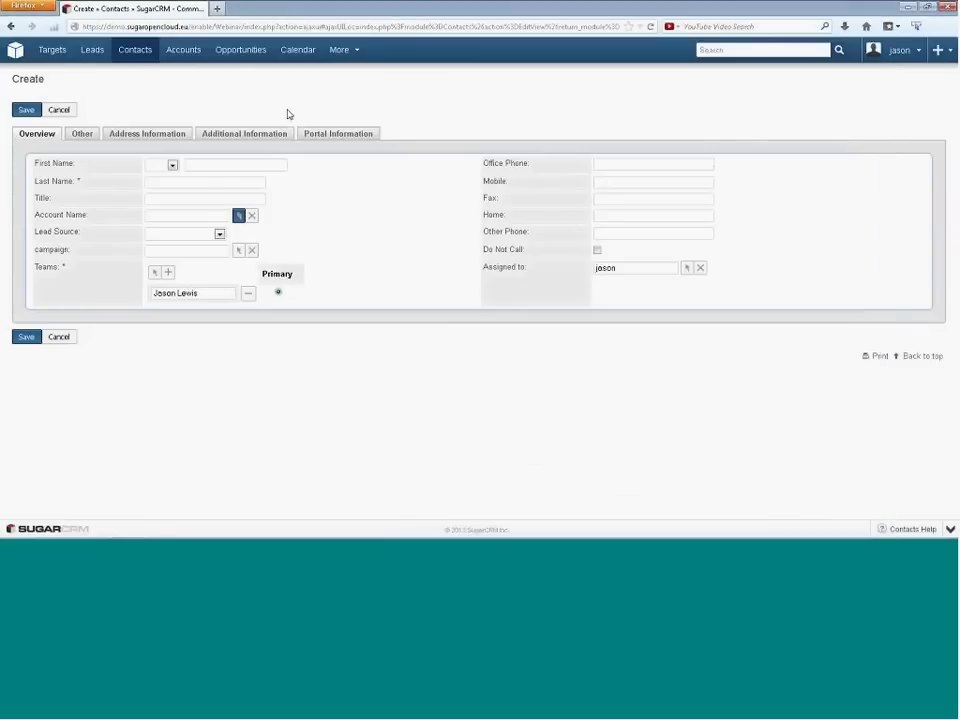
pyautogui.moveTo(139, 52)
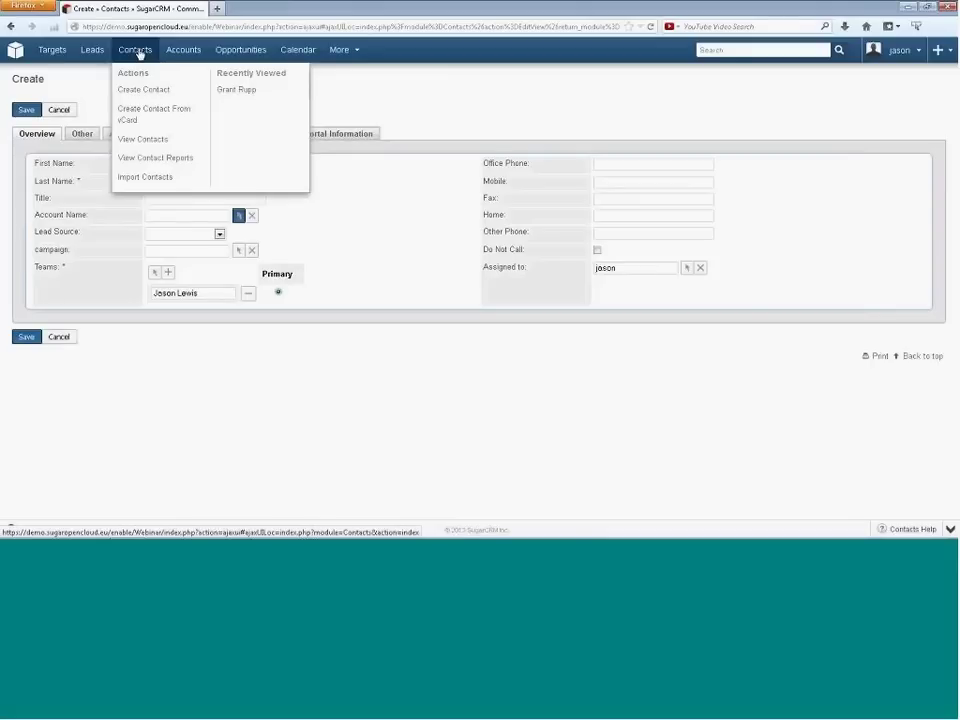
pyautogui.click(134, 90)
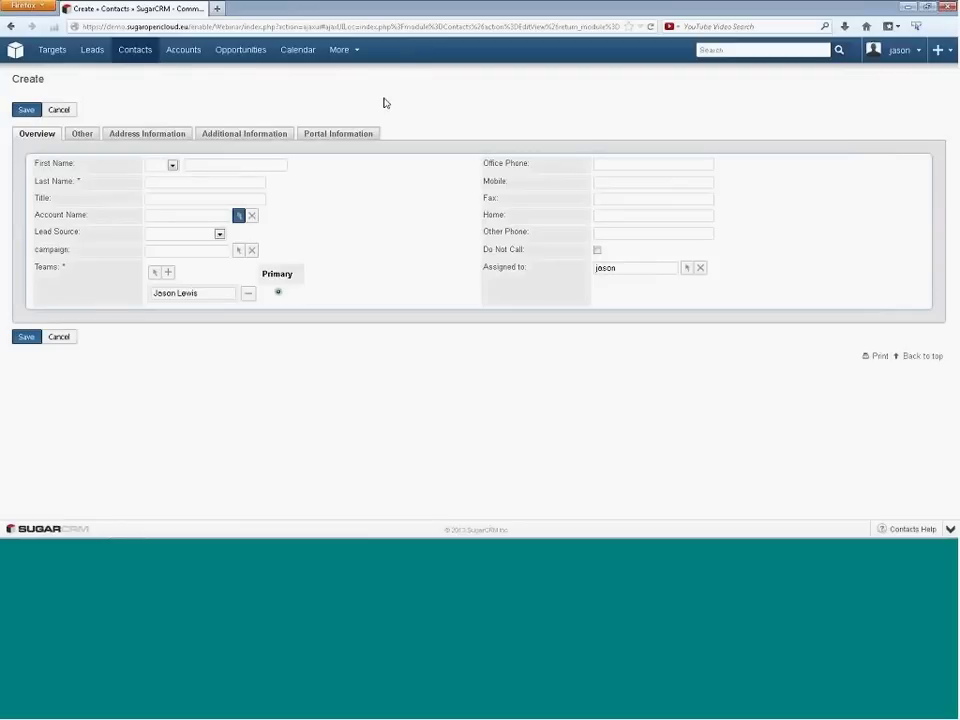
# - Open the Amarelo account record (3 of 74) from the Accounts list with Advanced Search shown
pyautogui.moveTo(184, 53)
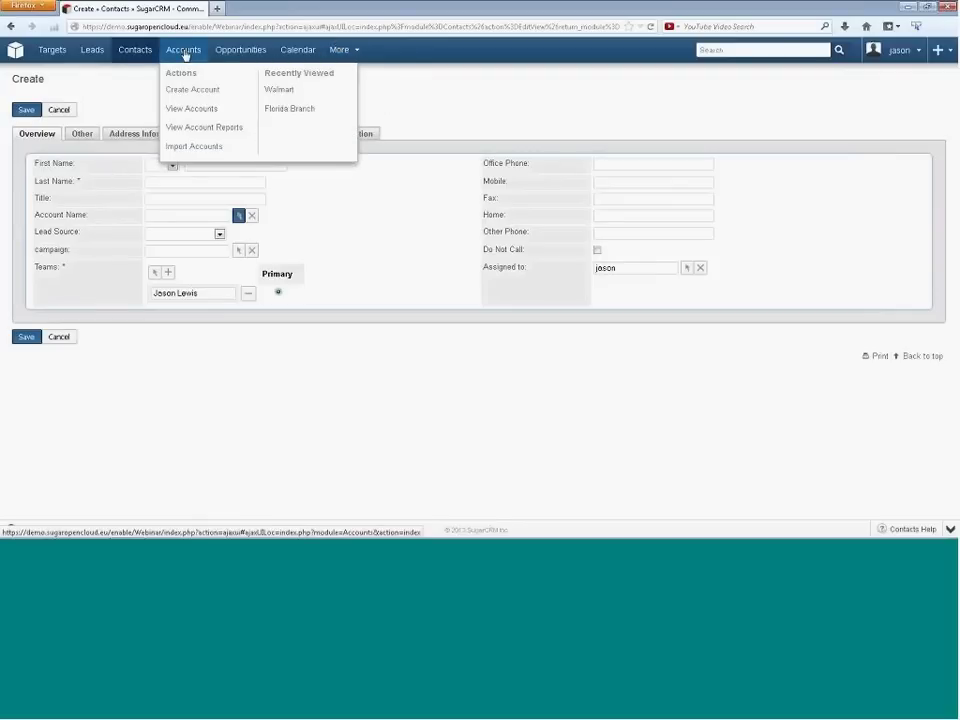
pyautogui.click(184, 52)
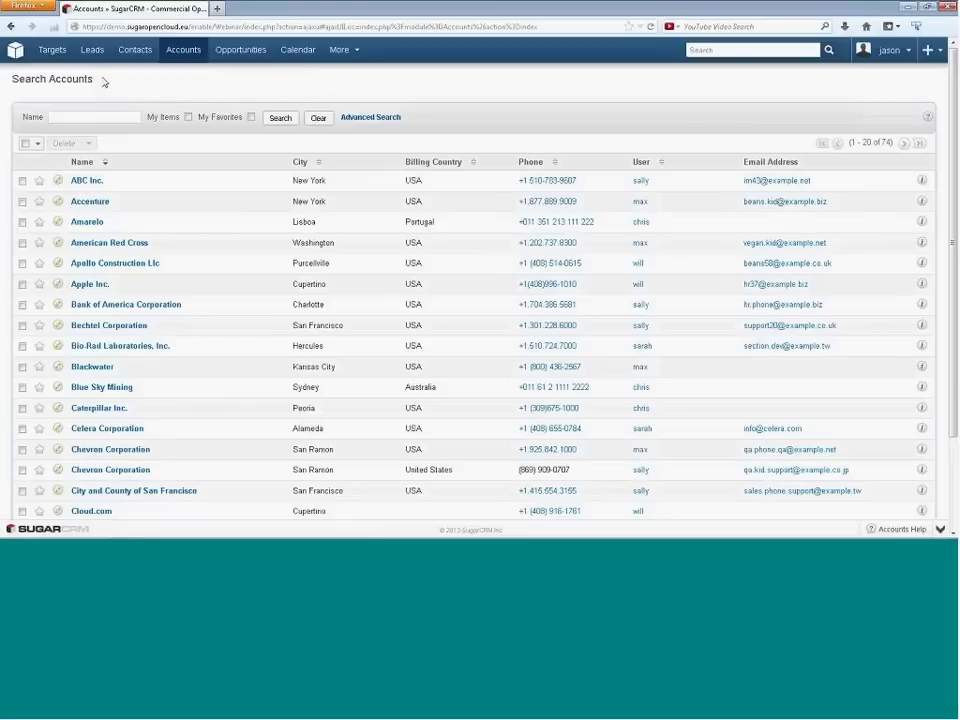
pyautogui.click(358, 121)
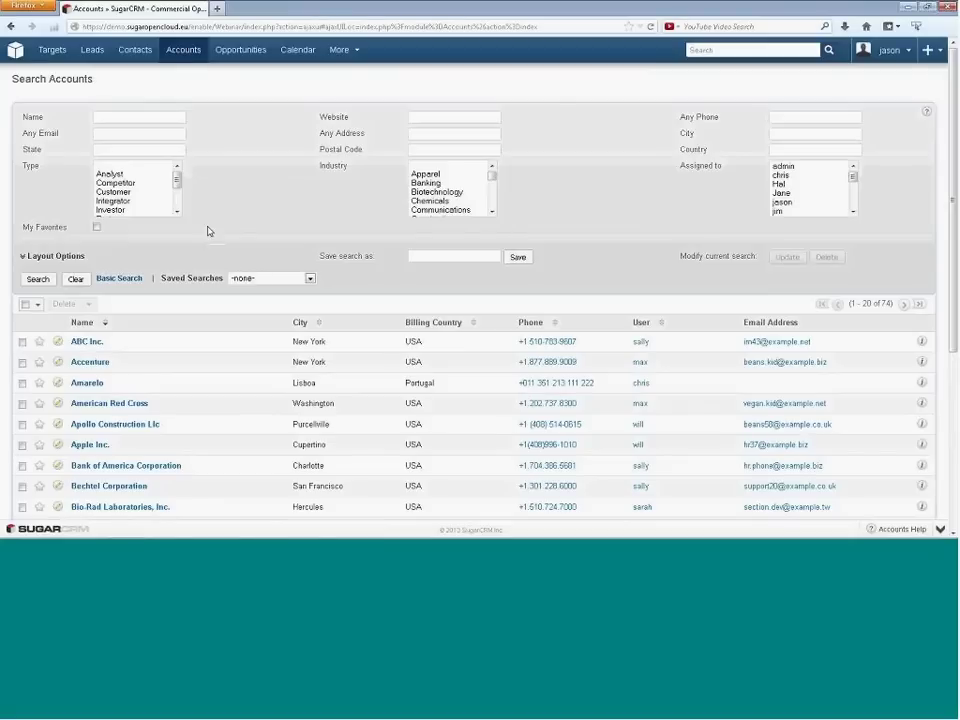
pyautogui.click(77, 384)
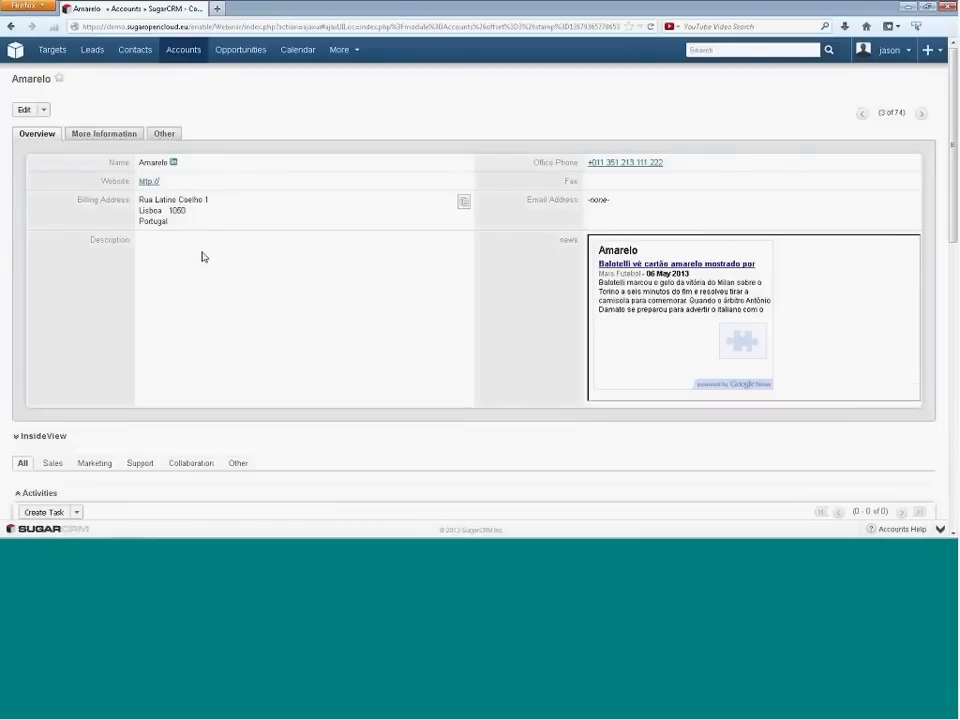
# - Scroll down to the 'Review Large Opportunity' history task and the linked Lisboa contact
pyautogui.scroll(-3, 195, 300)
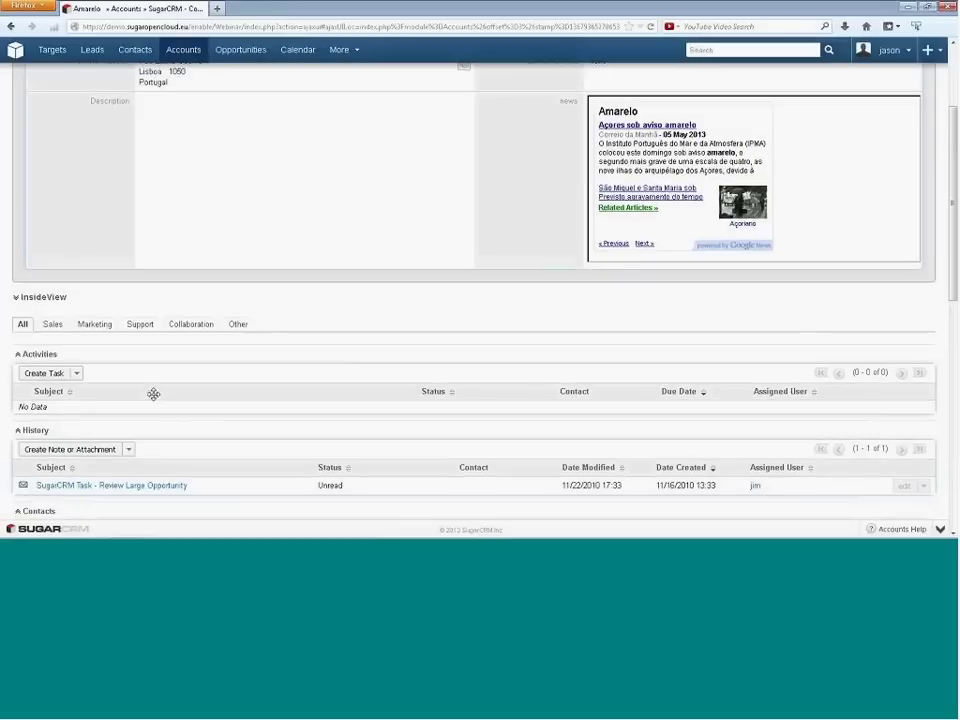
pyautogui.scroll(-1, 130, 400)
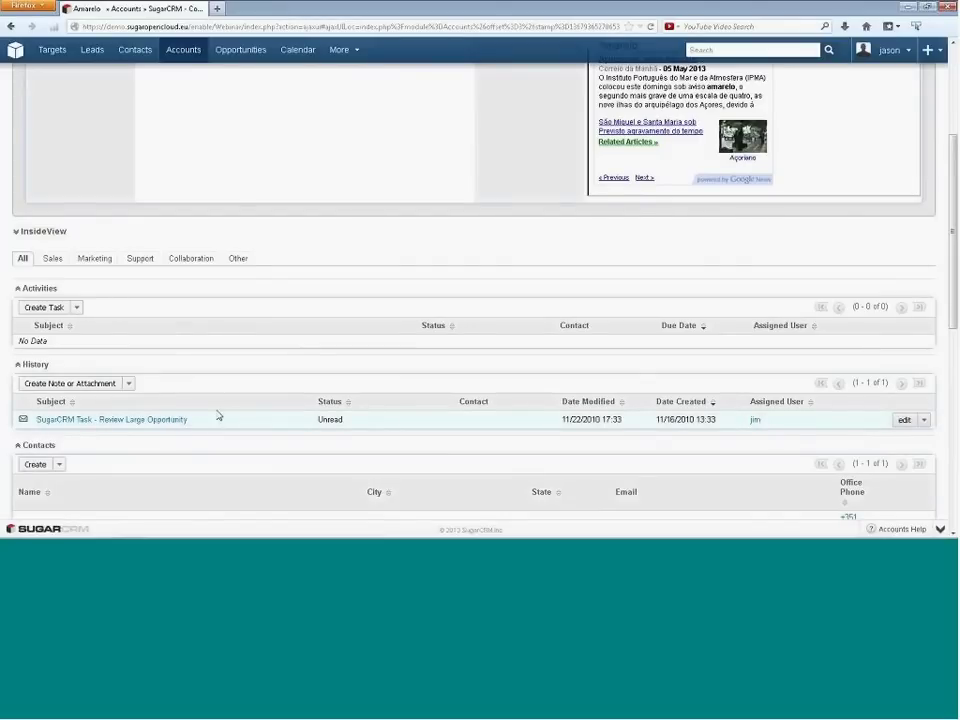
pyautogui.scroll(-1, 206, 403)
pyautogui.scroll(-1, 72, 386)
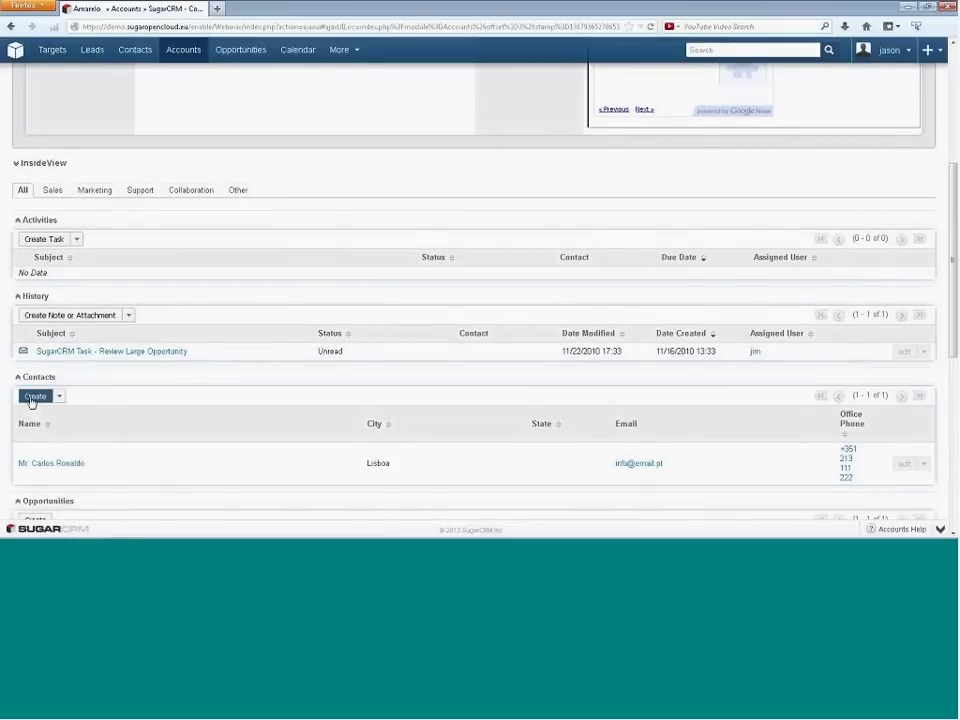
pyautogui.click(33, 397)
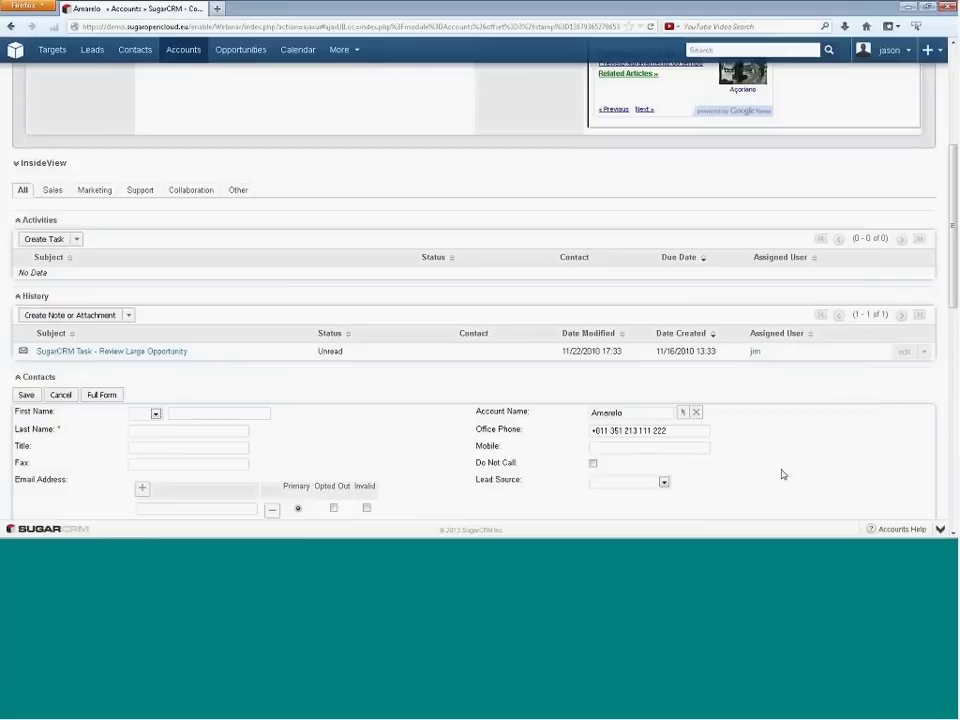
pyautogui.click(688, 434)
pyautogui.press('BackSpace')
pyautogui.write('6')
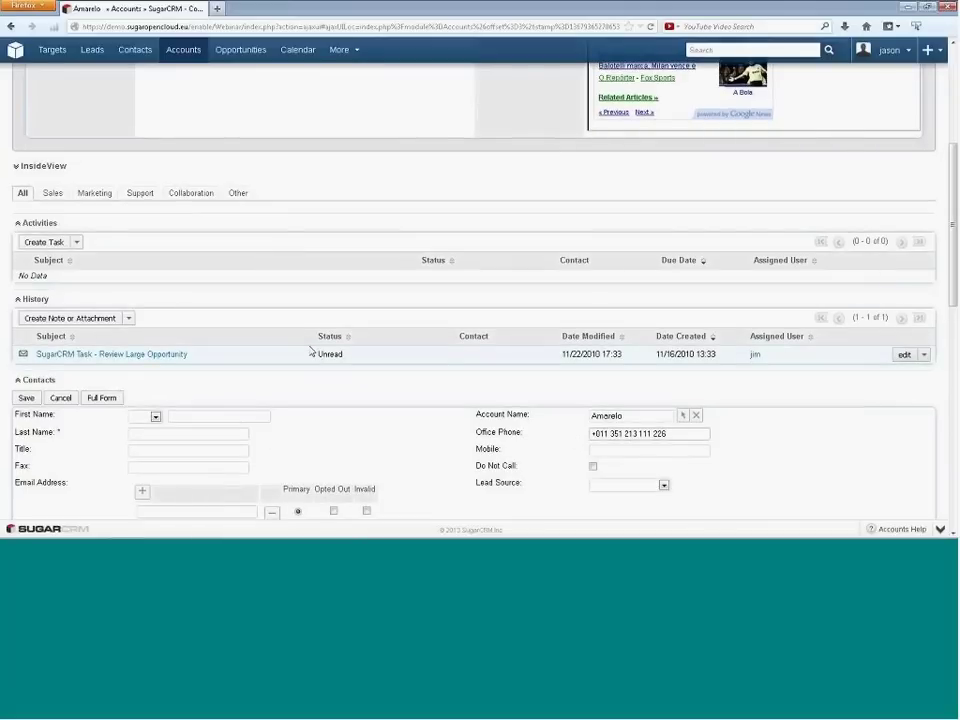
pyautogui.scroll(3, 311, 351)
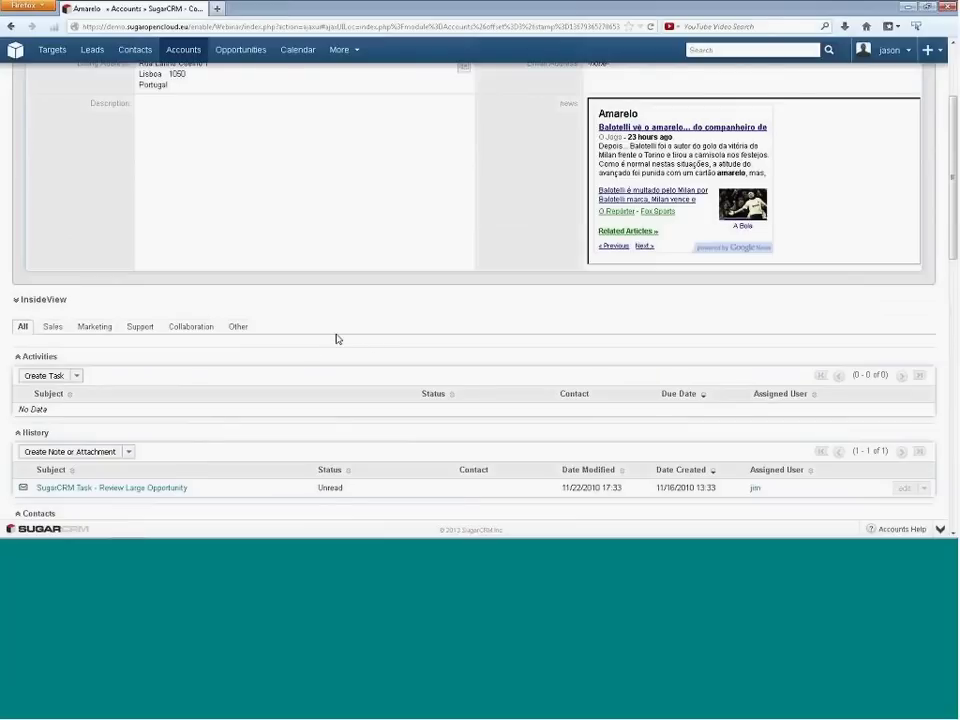
pyautogui.scroll(3, 332, 334)
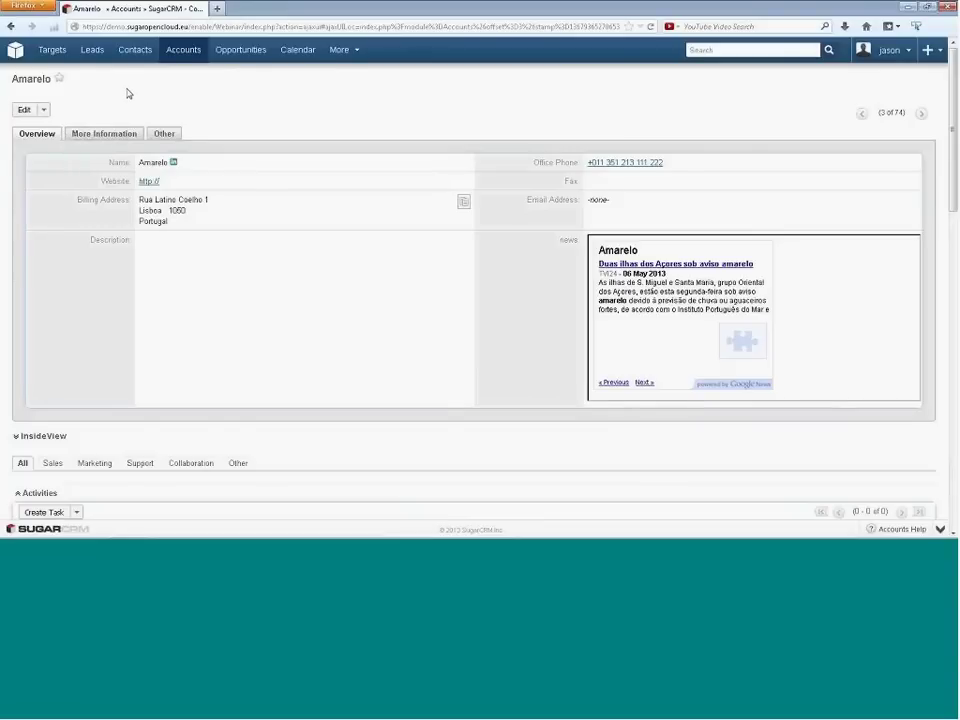
# - Return to the My Sugar dashboard listing 16 calls, 3 meetings and one contact
pyautogui.click(15, 52)
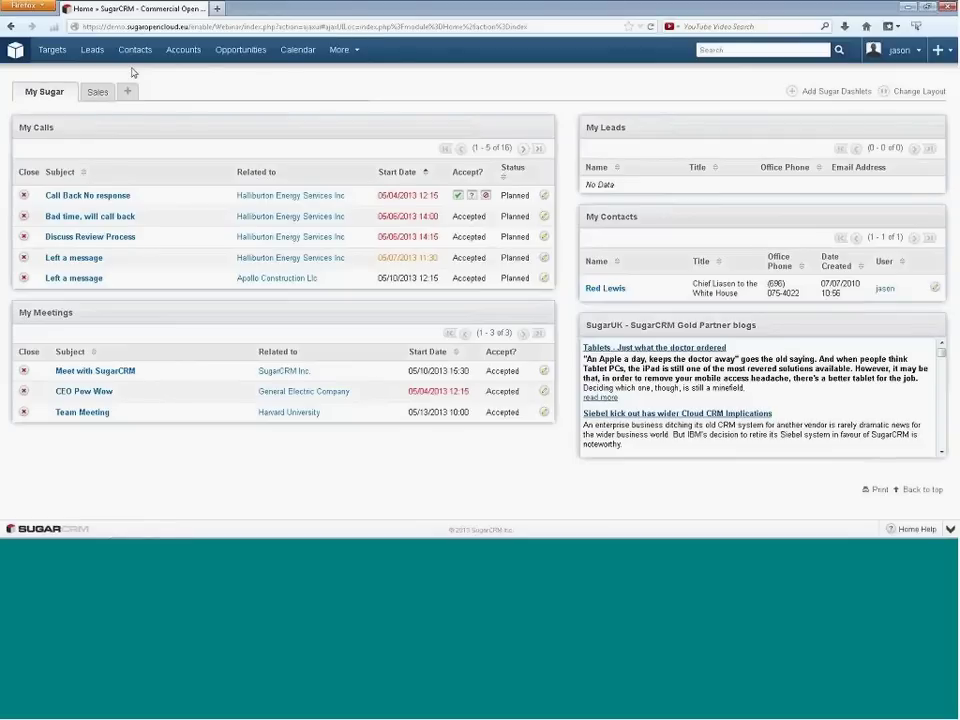
pyautogui.moveTo(133, 60)
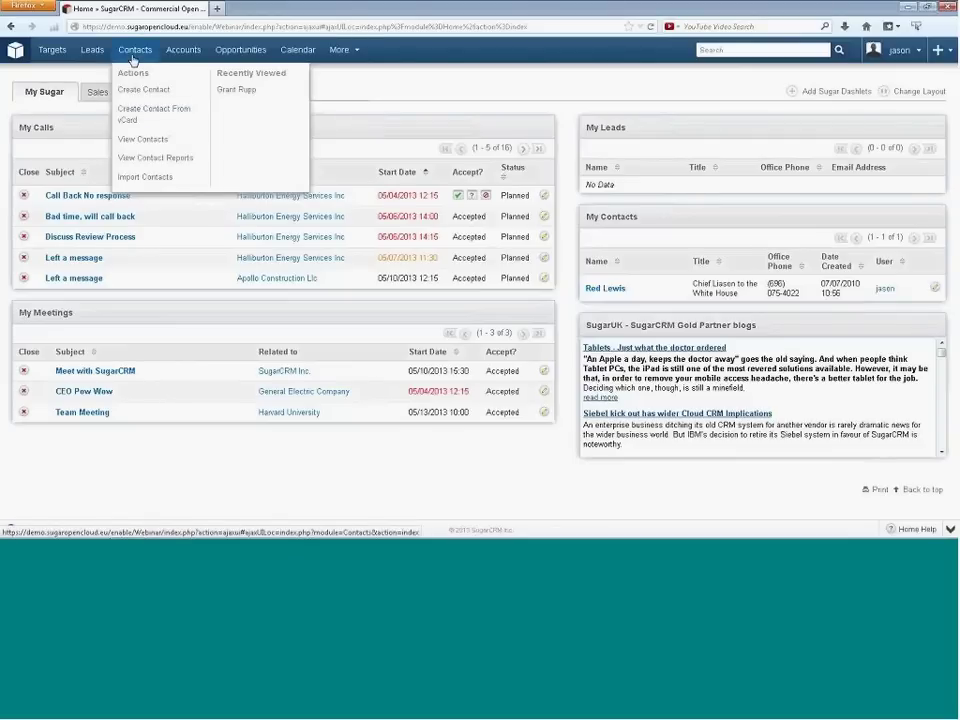
# - Search the whole CRM for the contact's name and open their Northern Trust Corporation record
pyautogui.click(133, 50)
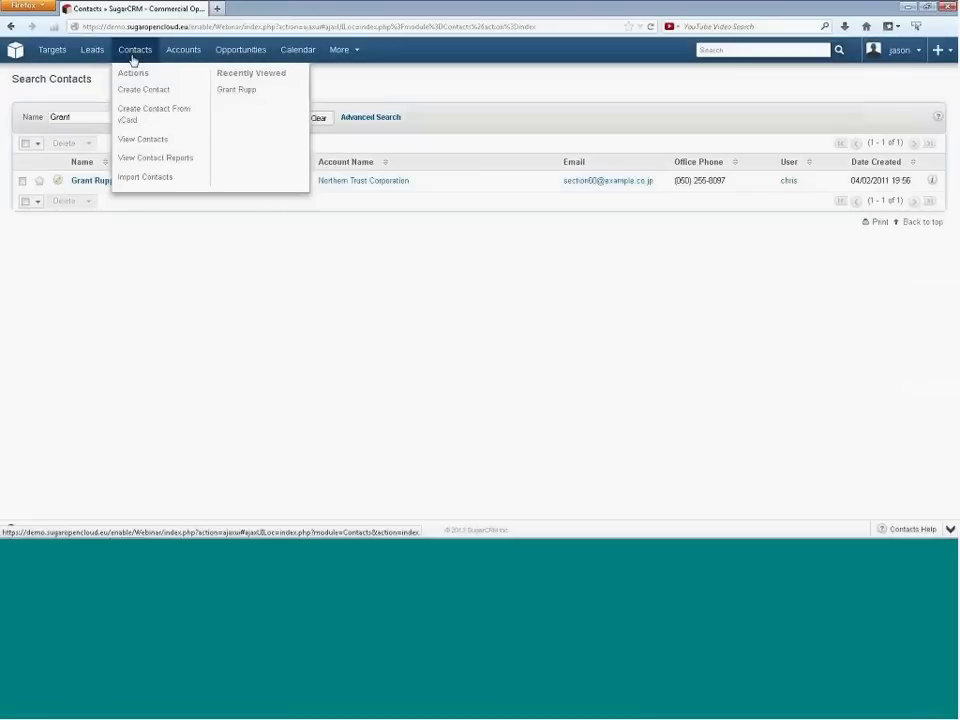
pyautogui.moveTo(141, 65)
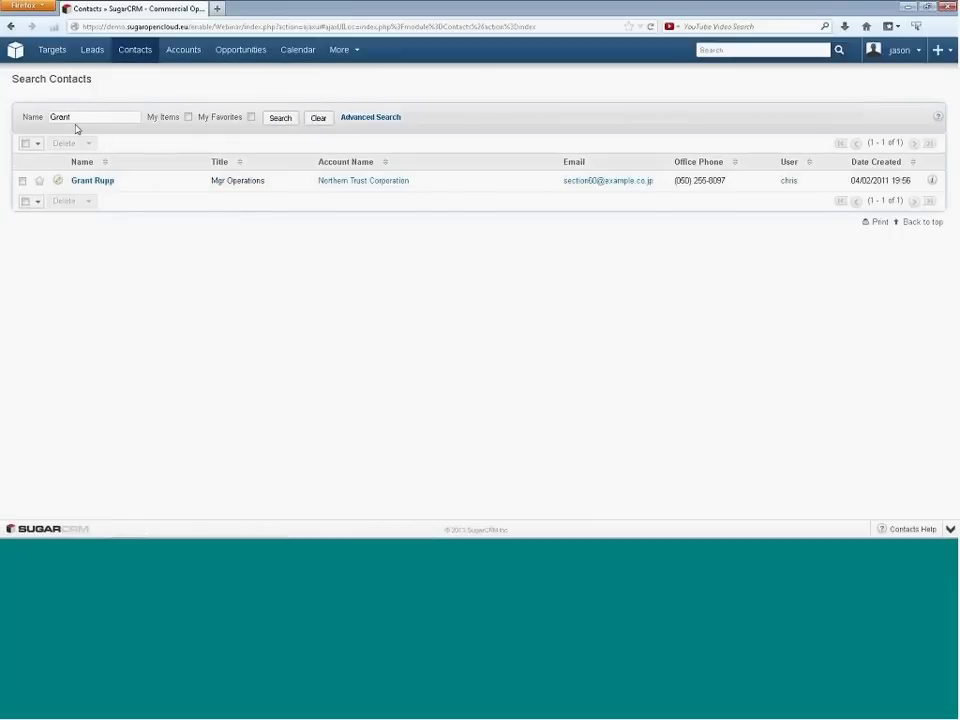
pyautogui.click(731, 51)
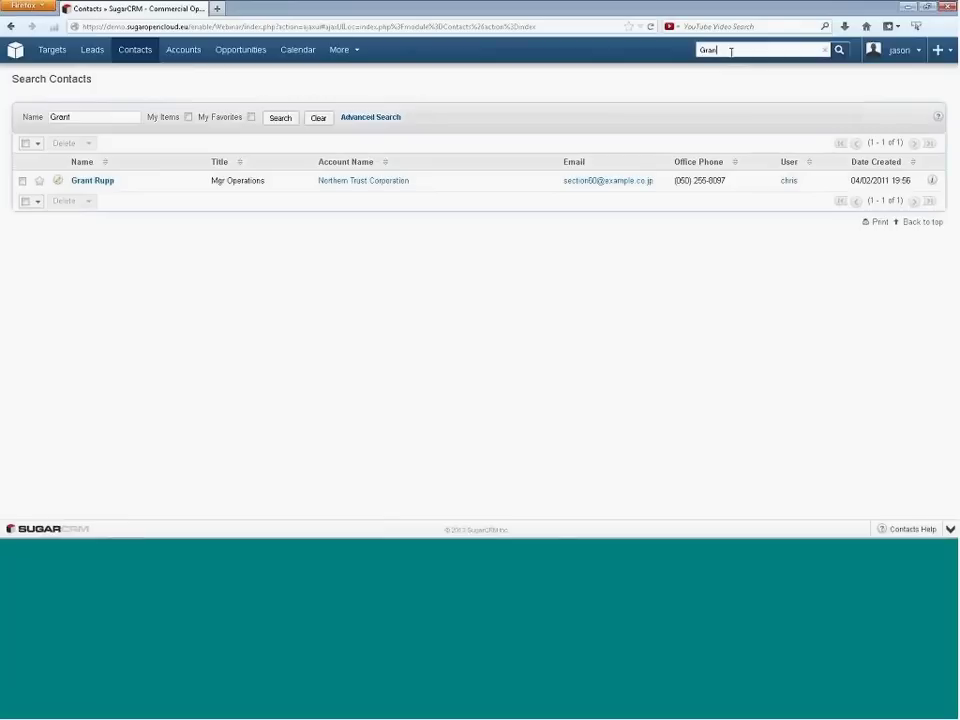
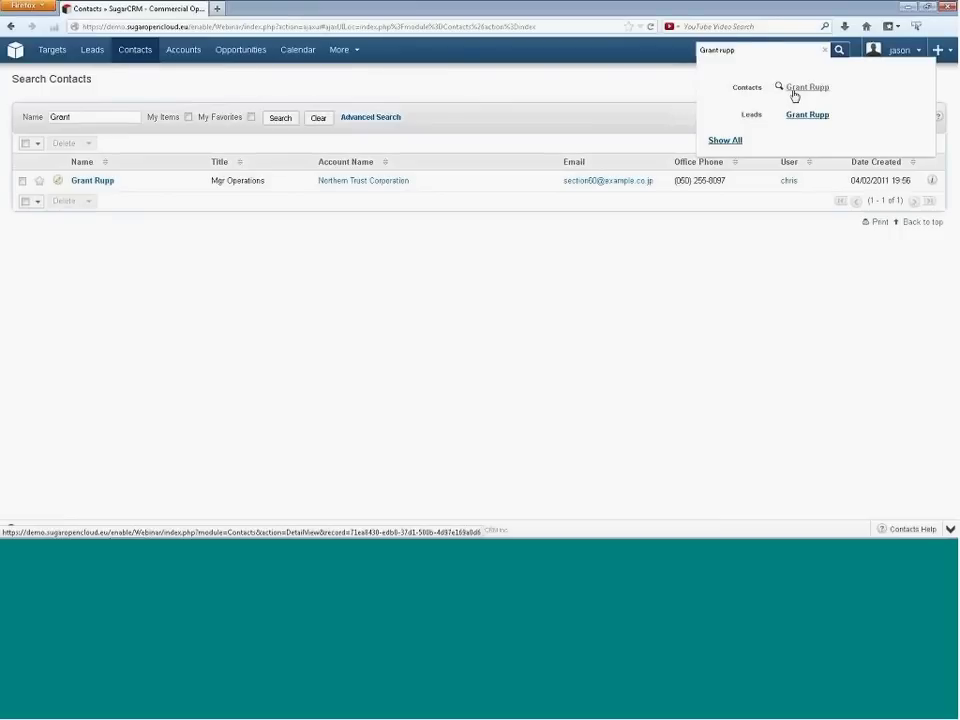
pyautogui.click(798, 92)
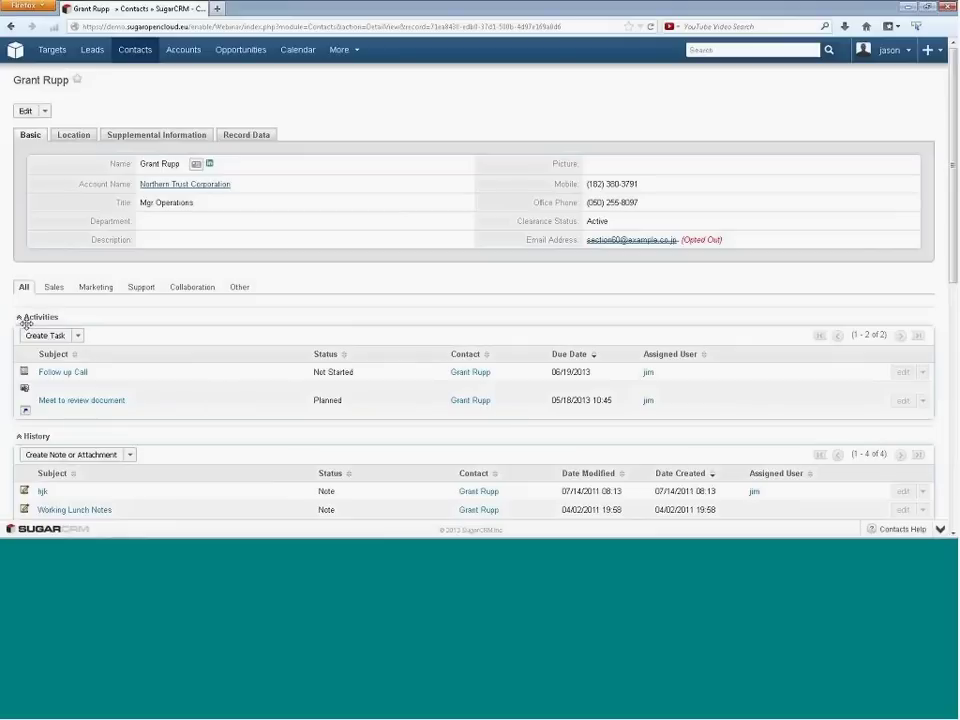
# - Open a quick Log Call form from the Activities panel's Create Task menu
pyautogui.click(78, 336)
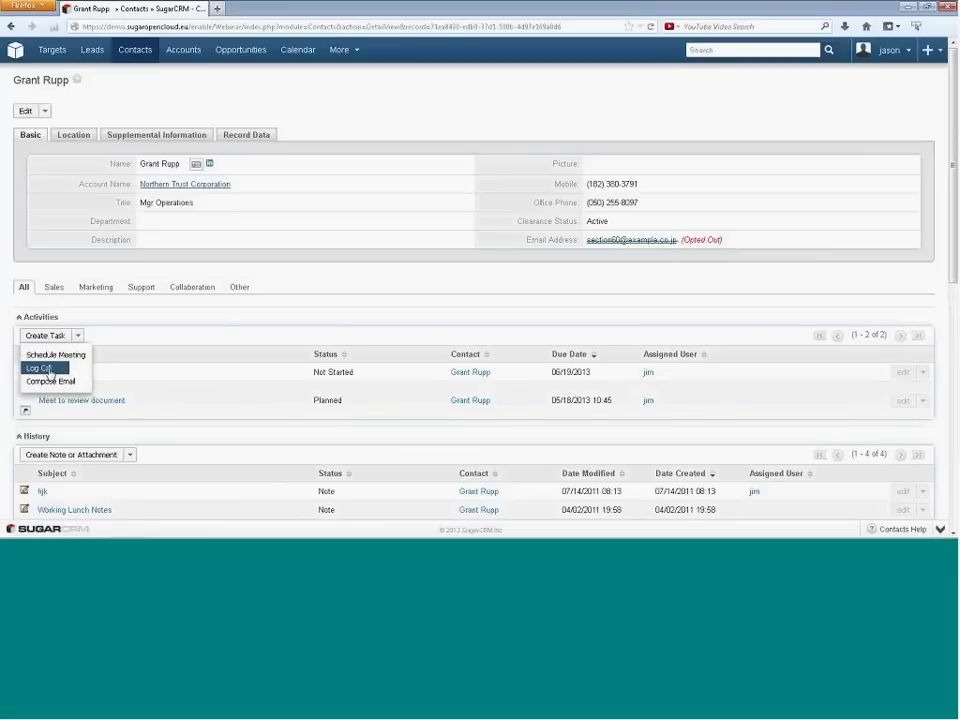
pyautogui.click(47, 369)
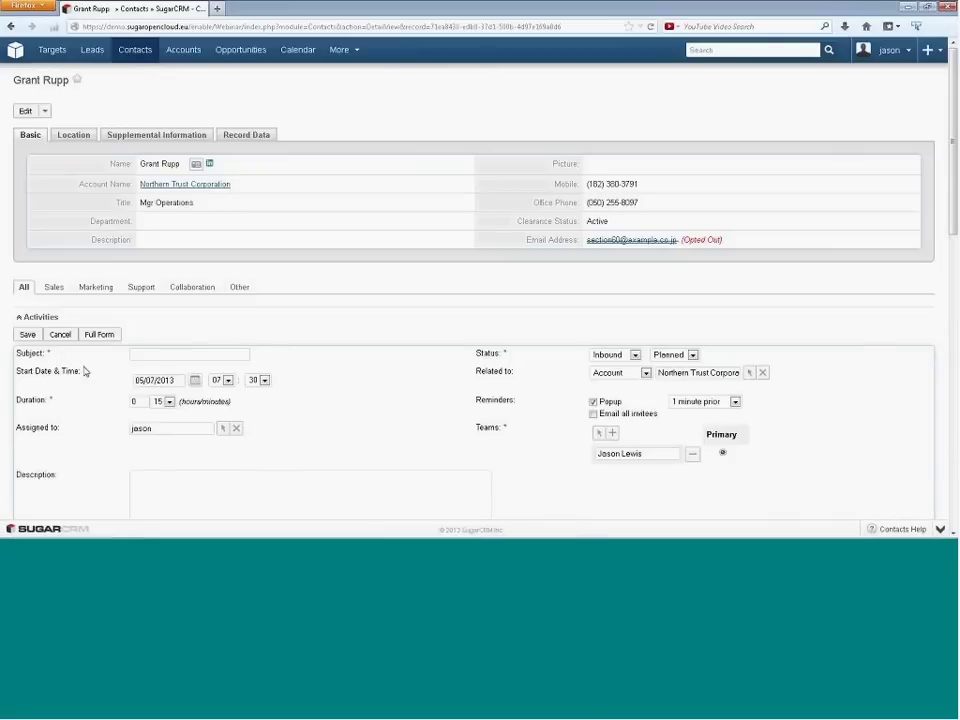
# - Set the call subject to 'Catch up call' and its direction to Outbound
pyautogui.click(153, 352)
pyautogui.write('Cancel')
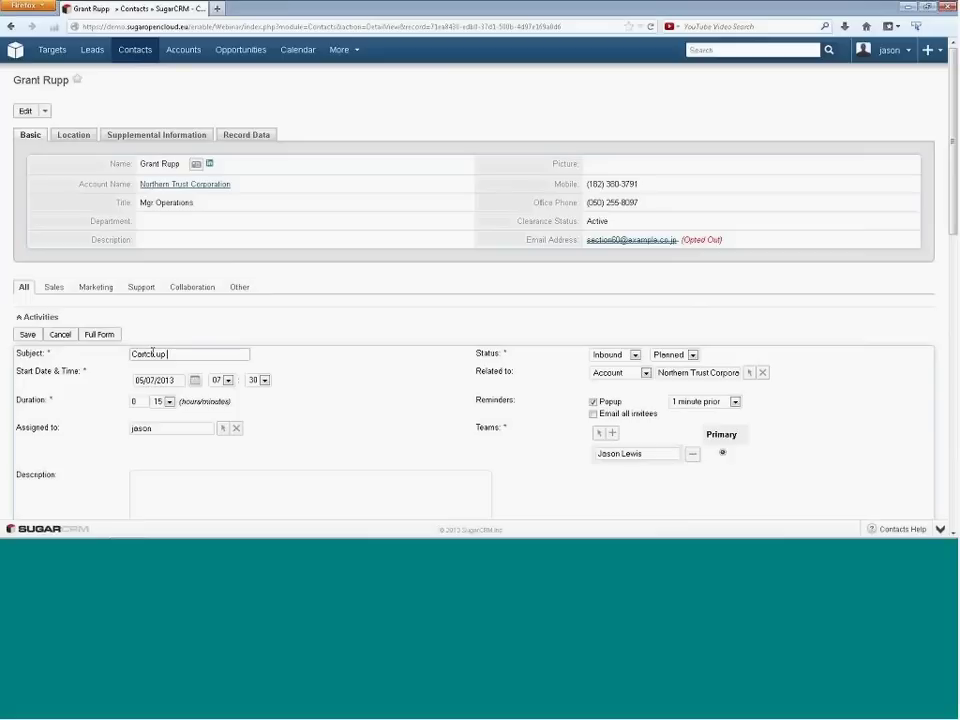
pyautogui.press('BackSpace')
pyautogui.press('BackSpace')
pyautogui.press('BackSpace')
pyautogui.write('chup call')
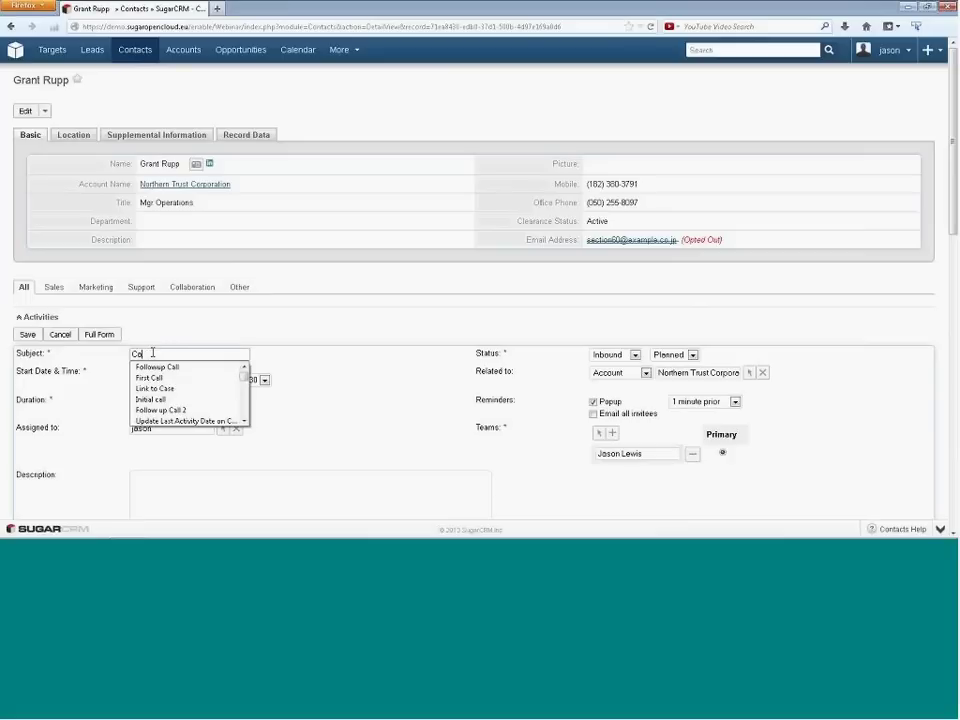
pyautogui.click(152, 353)
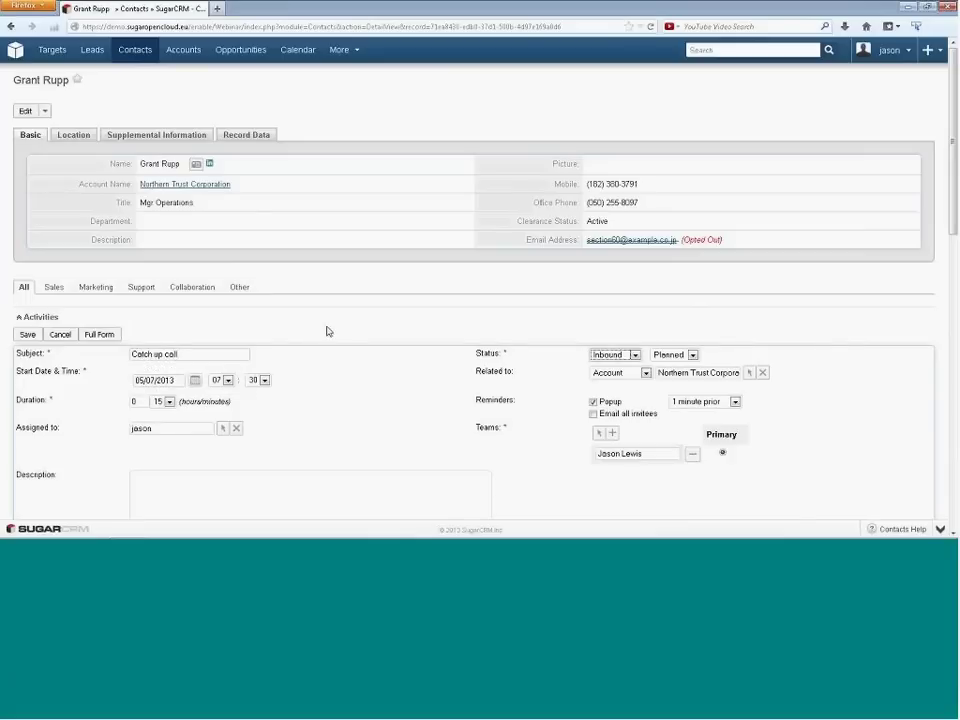
pyautogui.click(628, 356)
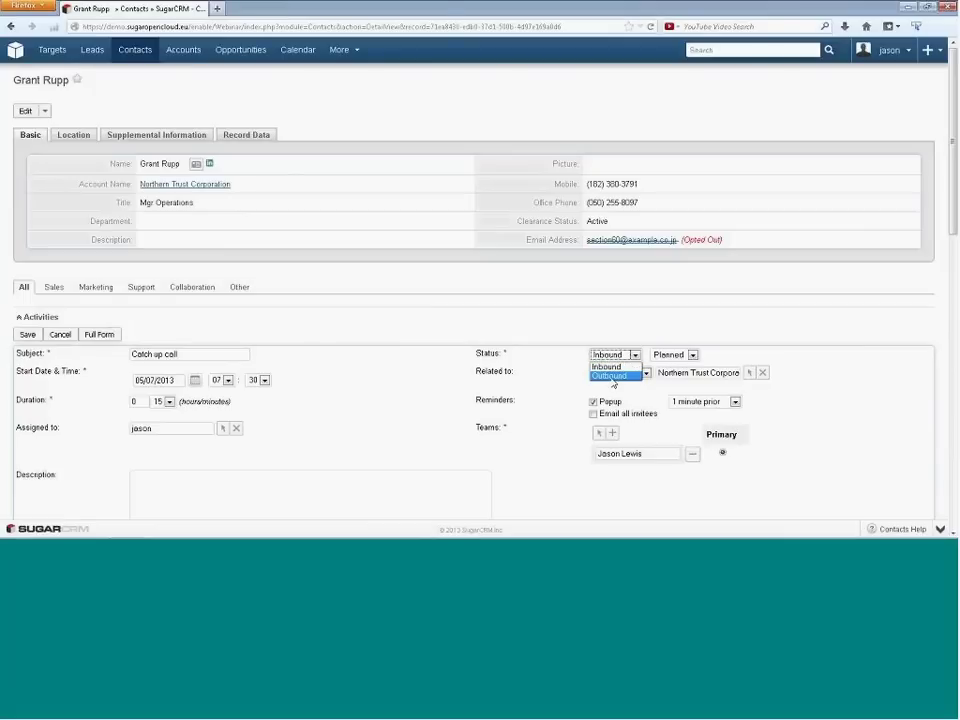
pyautogui.click(612, 376)
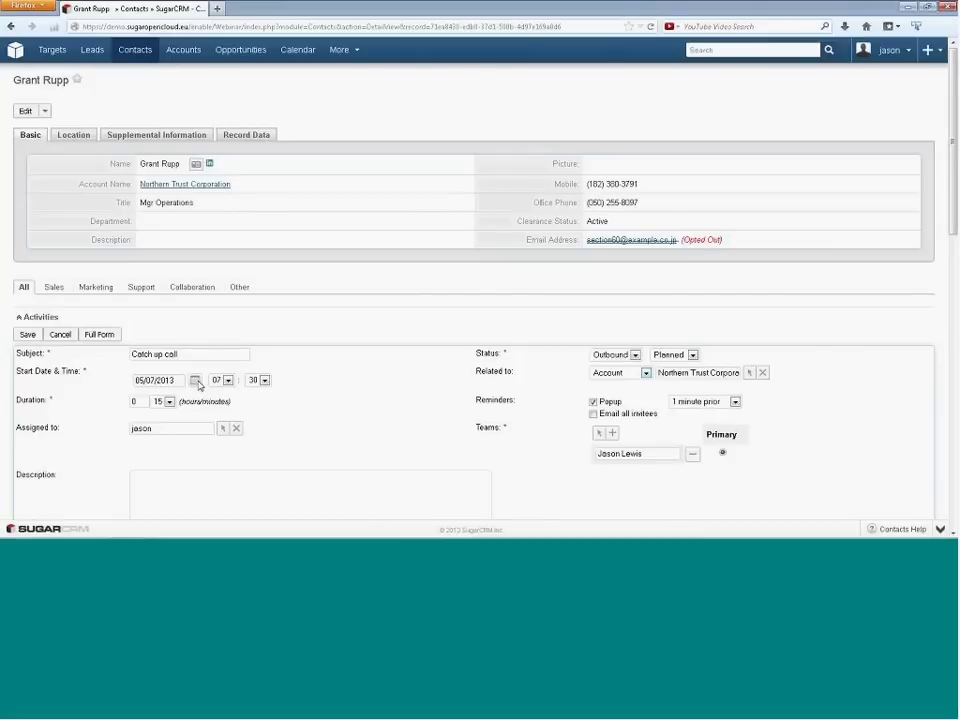
# - Set the call's start to 05/08/2013 at 09:30
pyautogui.click(196, 381)
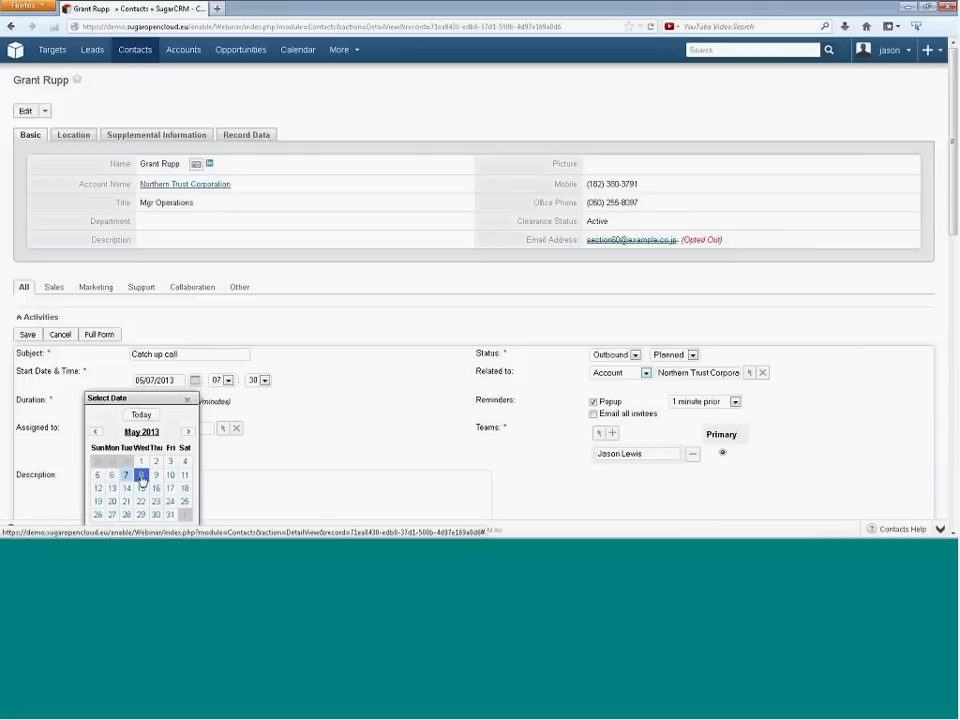
pyautogui.click(141, 476)
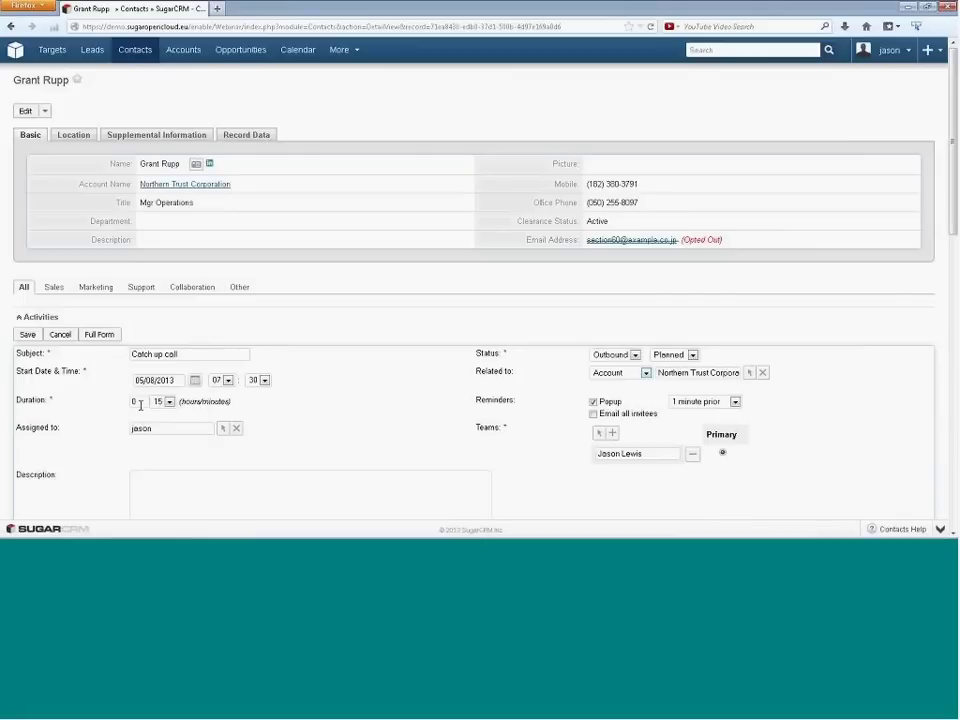
pyautogui.click(227, 380)
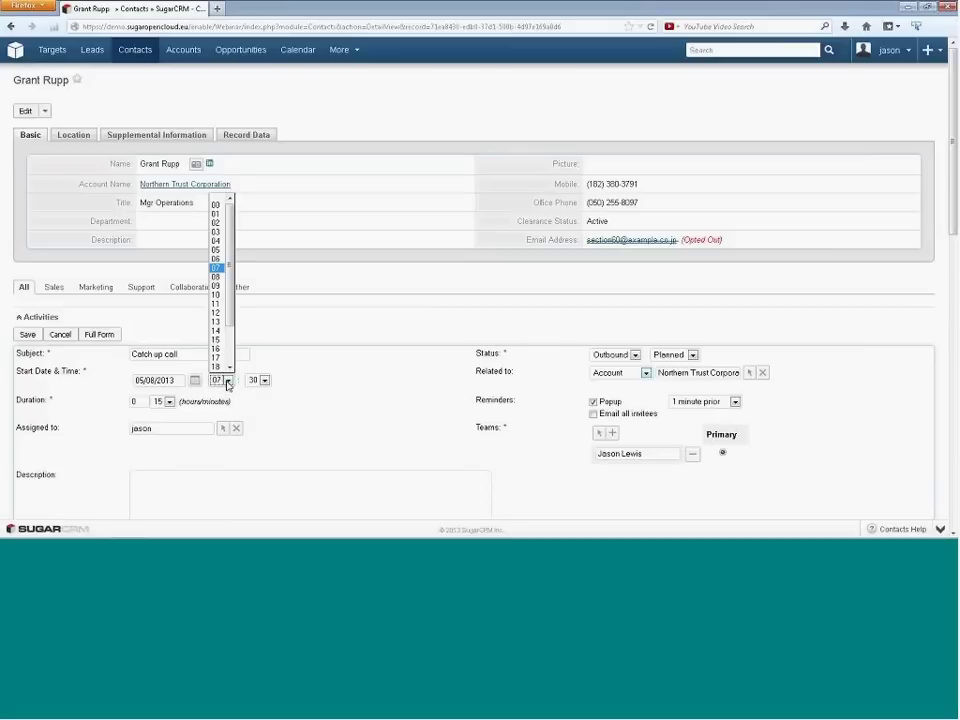
pyautogui.click(216, 285)
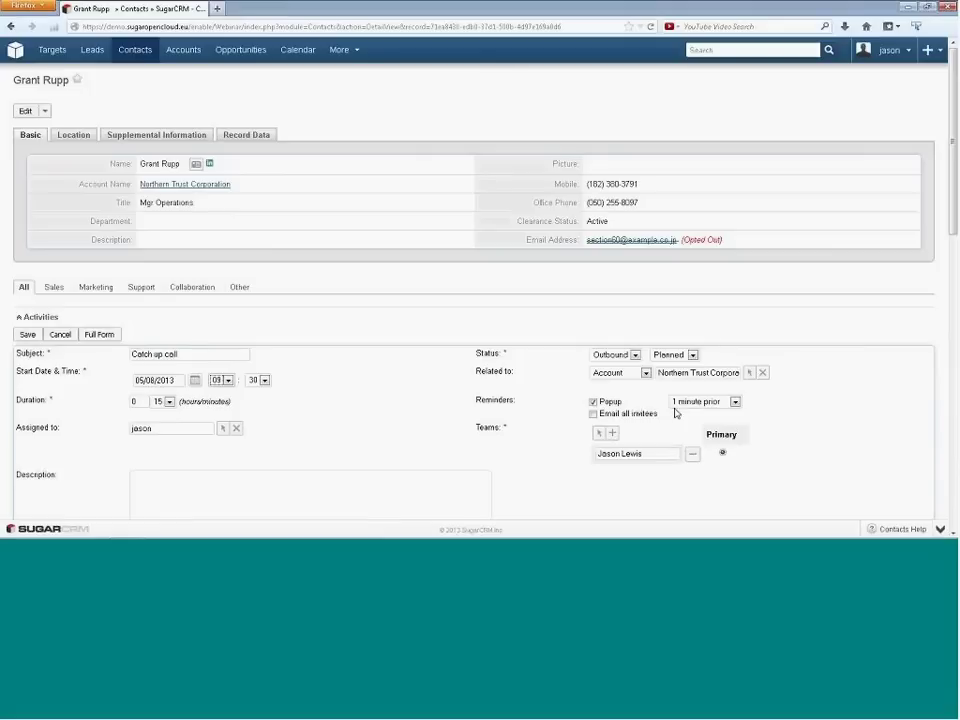
# - Email all invitees a reminder 30 minutes before the call
pyautogui.click(593, 414)
pyautogui.click(686, 416)
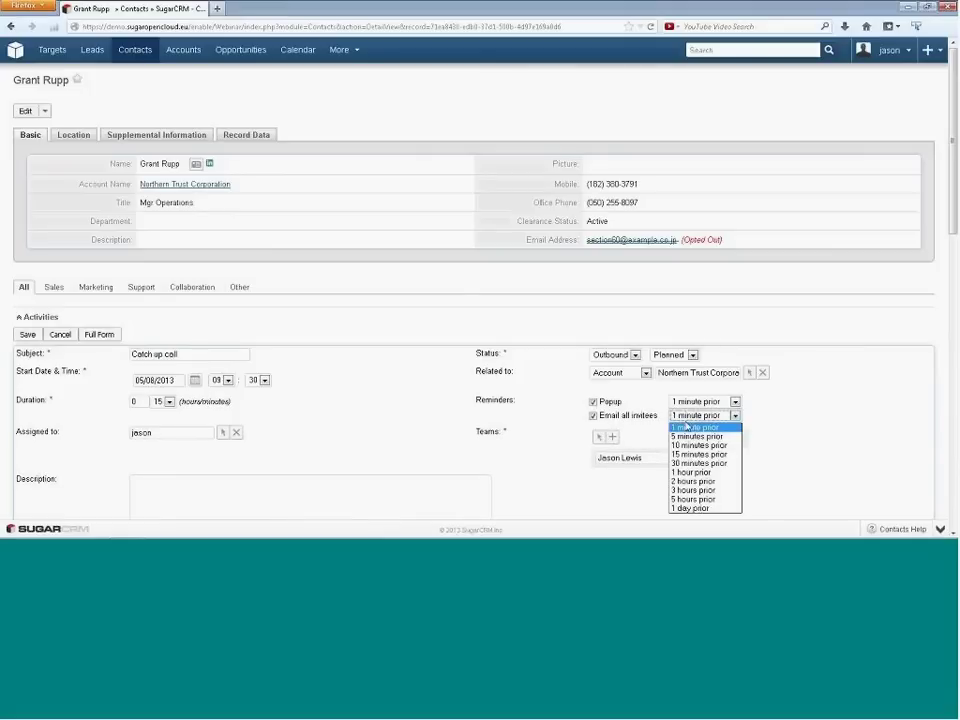
pyautogui.press('Escape')
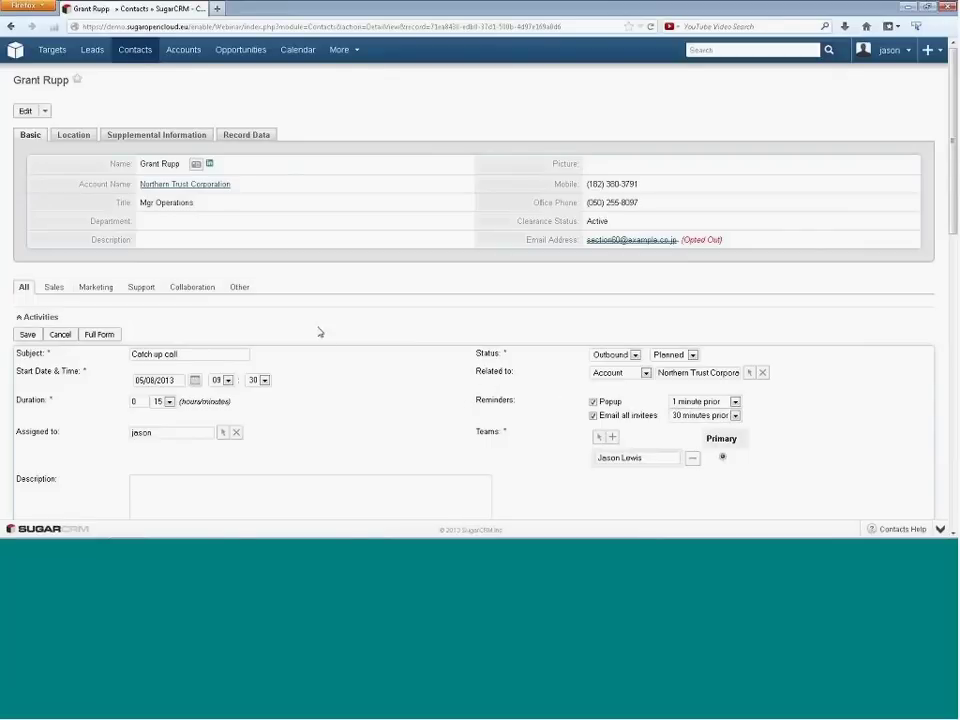
pyautogui.scroll(-1, 101, 414)
# - Add the description 'Find out he's getting on', save the call, and return Home
pyautogui.click(150, 415)
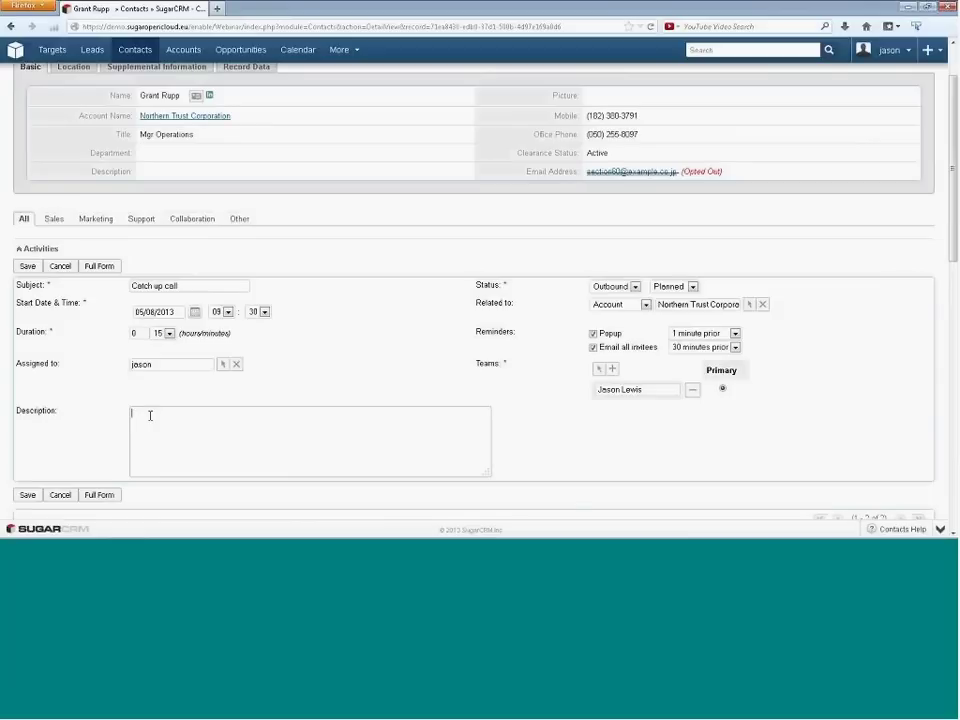
pyautogui.write("Find out he's getting")
pyautogui.press('BackSpace')
pyautogui.press('BackSpace')
pyautogui.write('ng on')
pyautogui.click(27, 270)
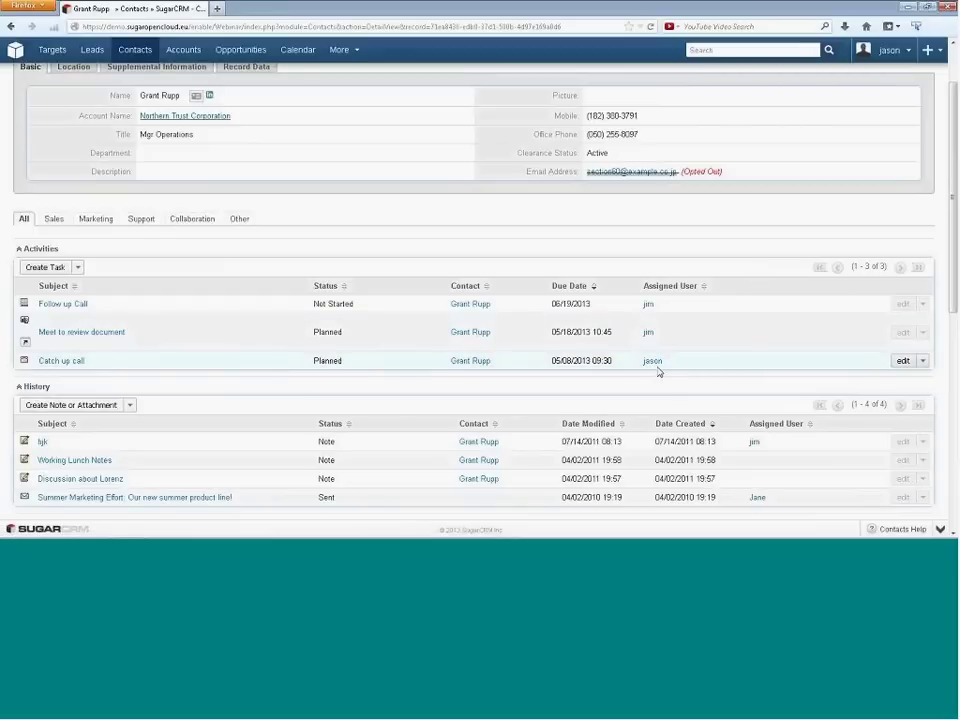
pyautogui.click(15, 50)
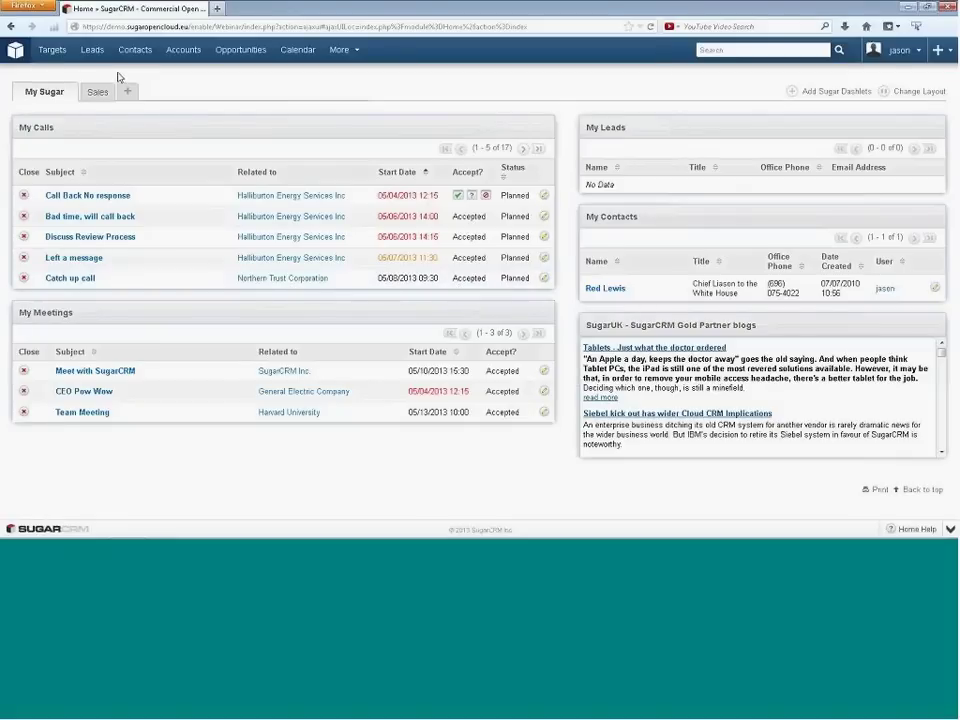
# - Open the Calendar week of May 5–11 2013 showing the call Wednesday at 09:30
pyautogui.click(298, 50)
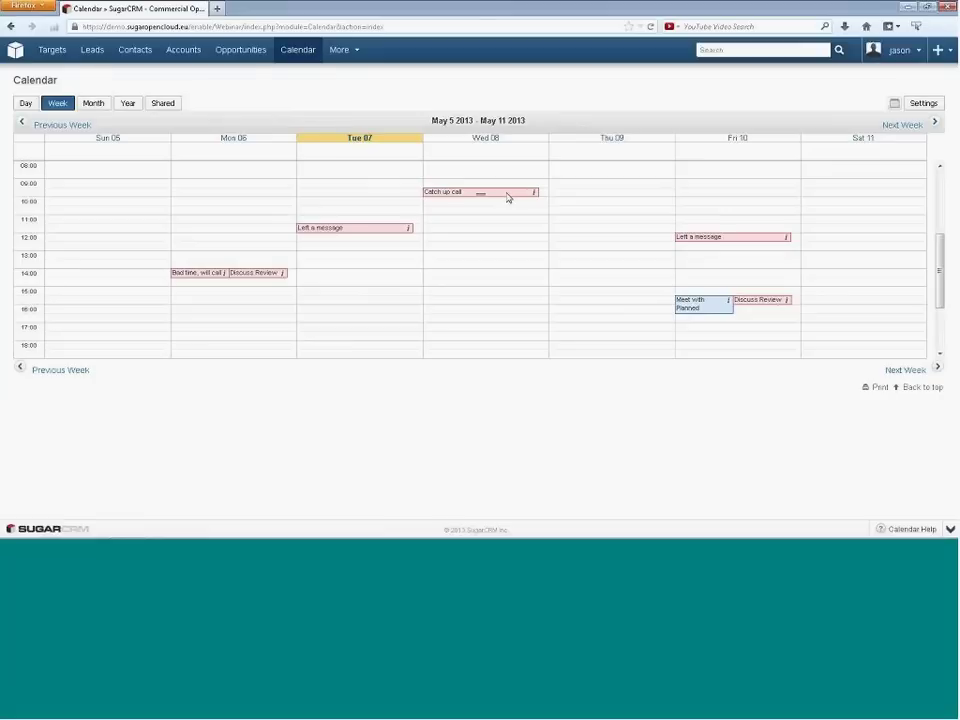
# - Move the Catch up call to Wednesday 16:00, then switch the calendar to the Shared view
pyautogui.moveTo(506, 192); pyautogui.dragTo(435, 311)
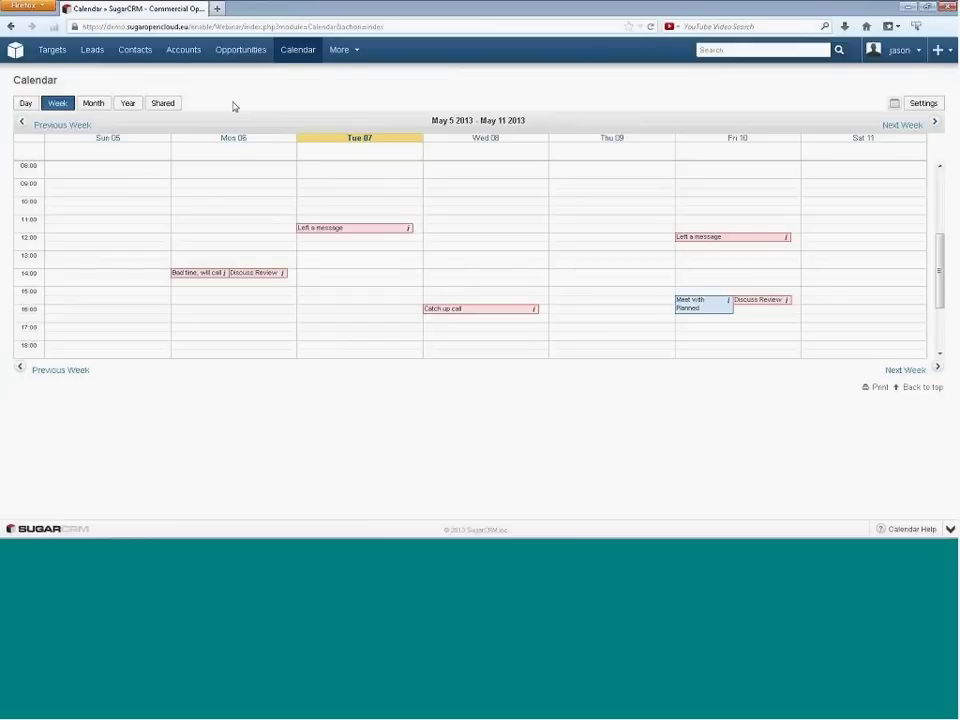
pyautogui.click(163, 104)
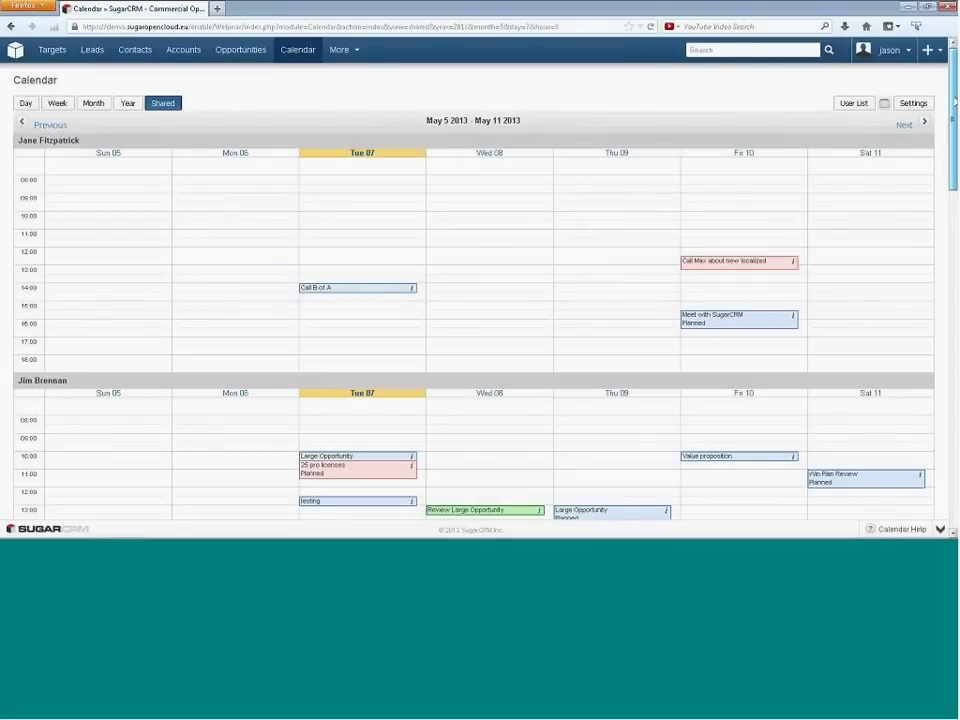
# - Scroll through the Shared calendar for May 5–11 2013 to review each user's calls and meetings
pyautogui.scroll(-2, 953, 127)
pyautogui.moveTo(953, 127); pyautogui.dragTo(953, 295)
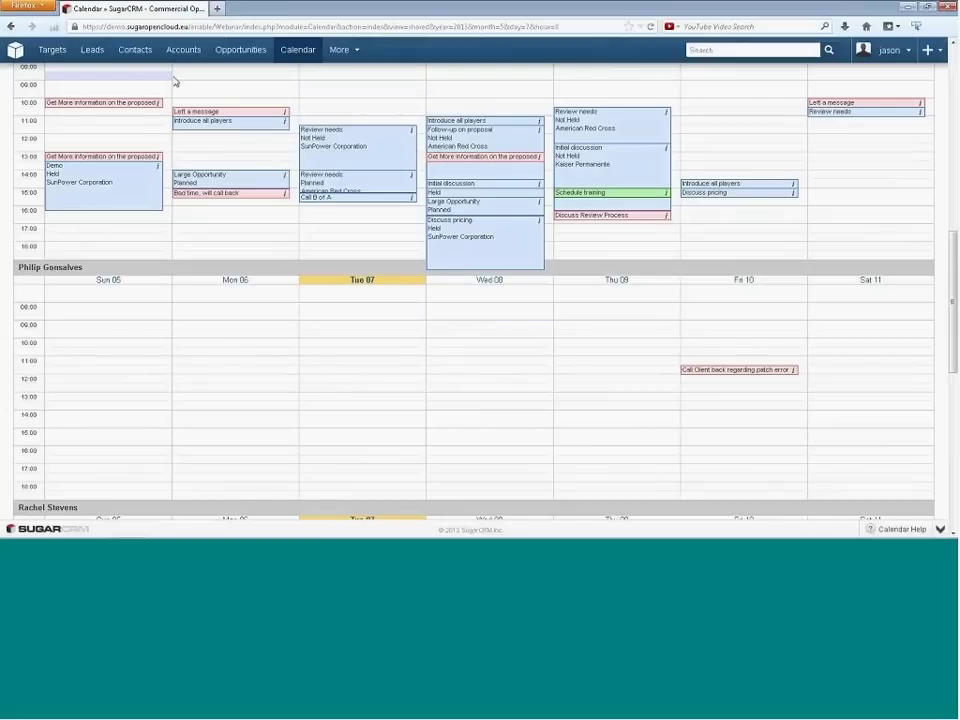
# - Reopen the recently viewed contact from the Contacts menu and show its Record Data, including the assigned user
pyautogui.moveTo(127, 59)
pyautogui.click(222, 92)
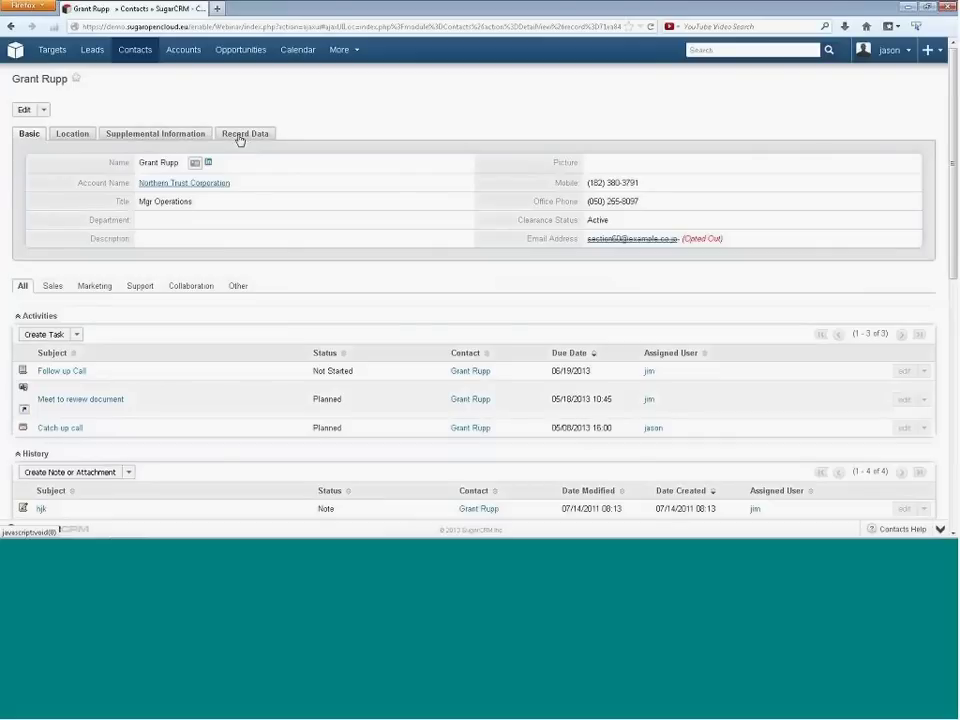
pyautogui.click(240, 137)
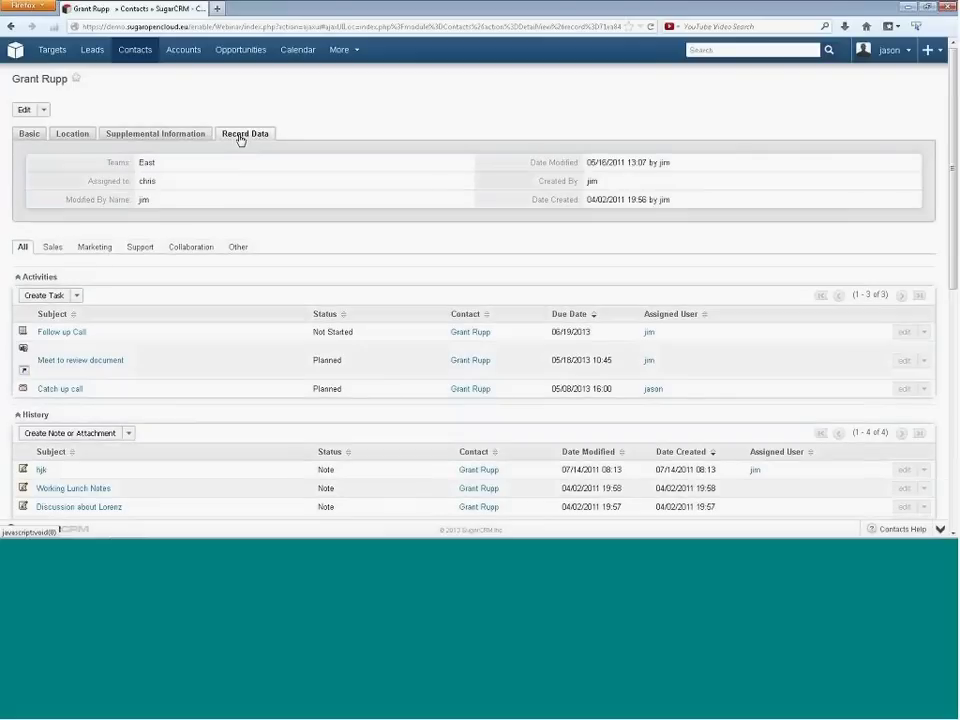
pyautogui.doubleClick(150, 181)
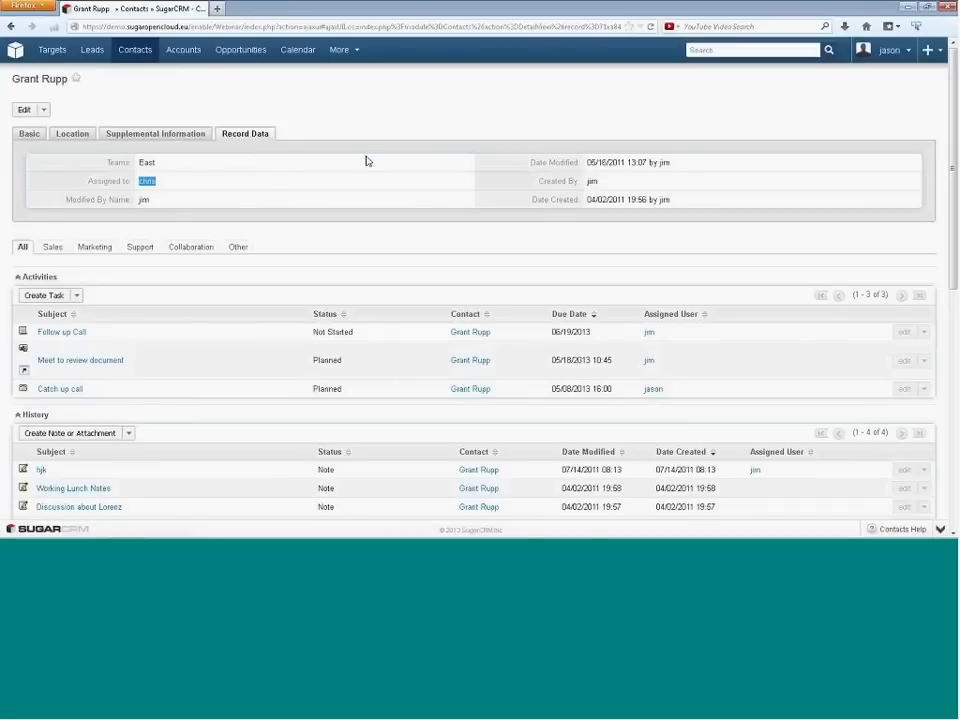
pyautogui.click(45, 112)
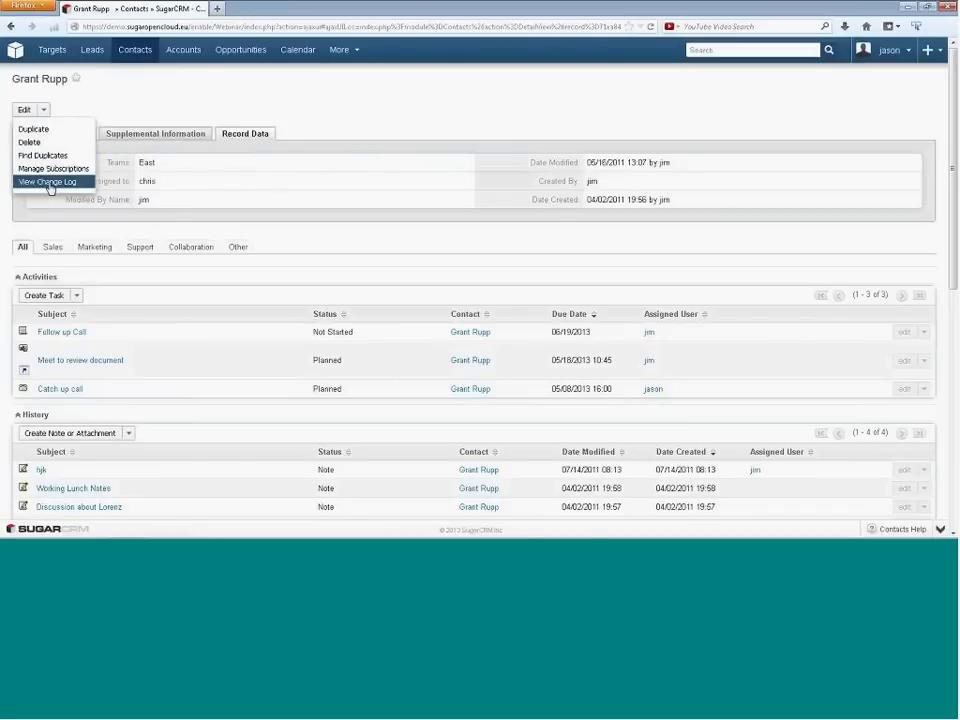
pyautogui.click(47, 182)
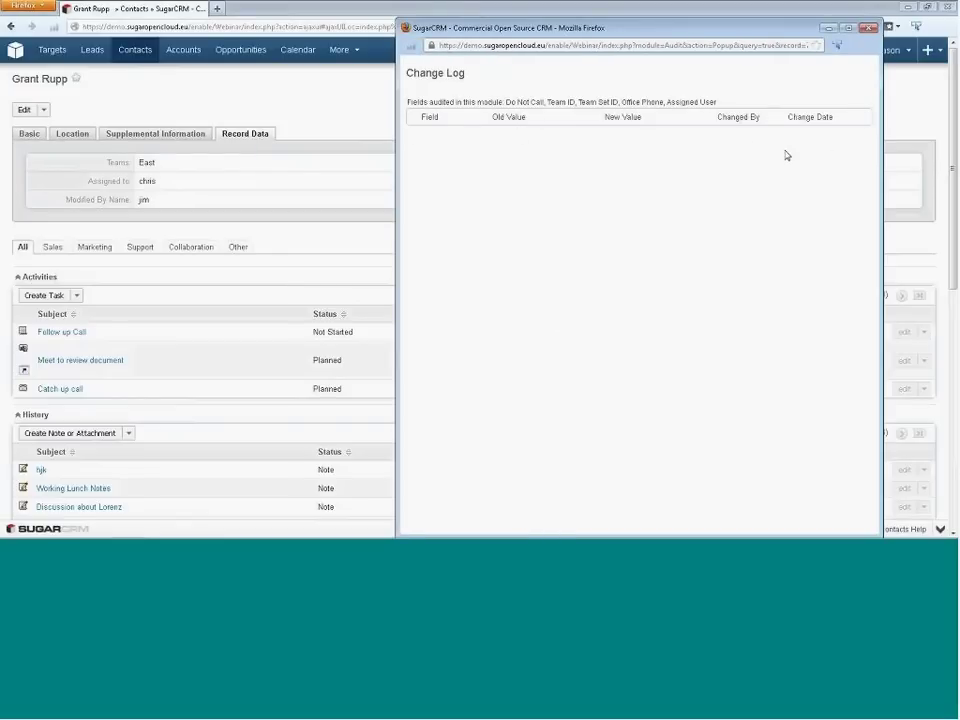
pyautogui.click(872, 29)
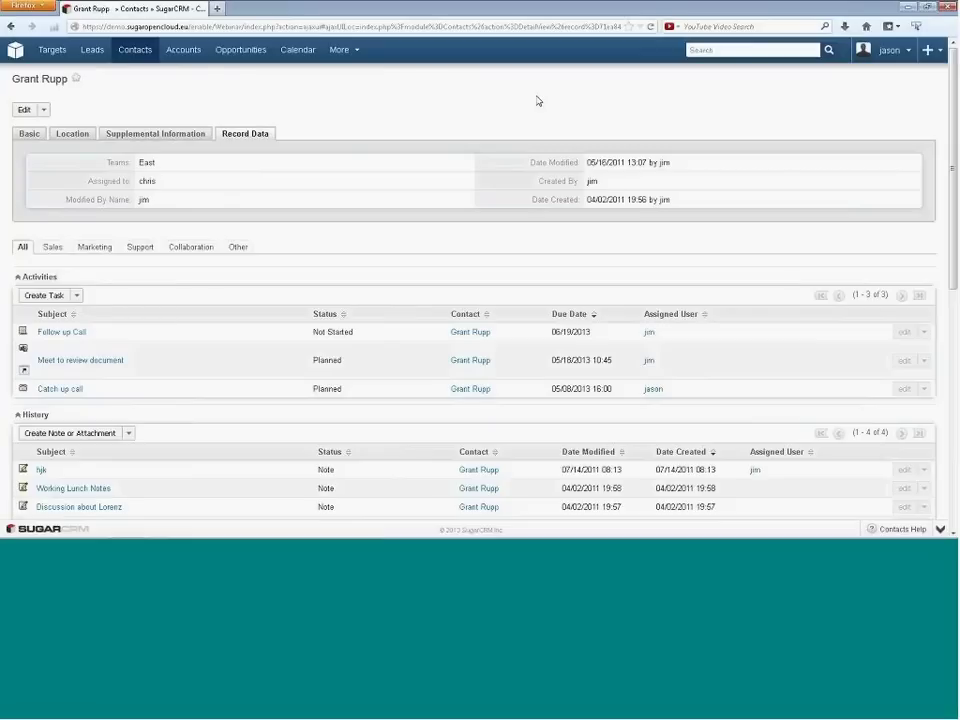
# - Edit the contact and choose VP Sales as its assigned user from the Users popup
pyautogui.click(17, 111)
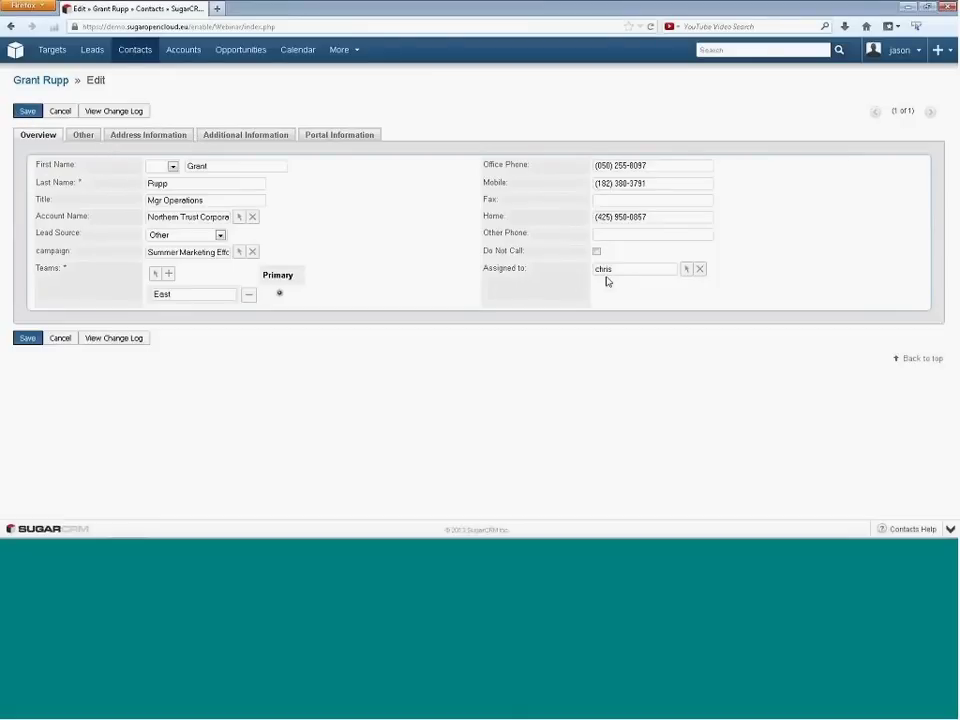
pyautogui.click(686, 269)
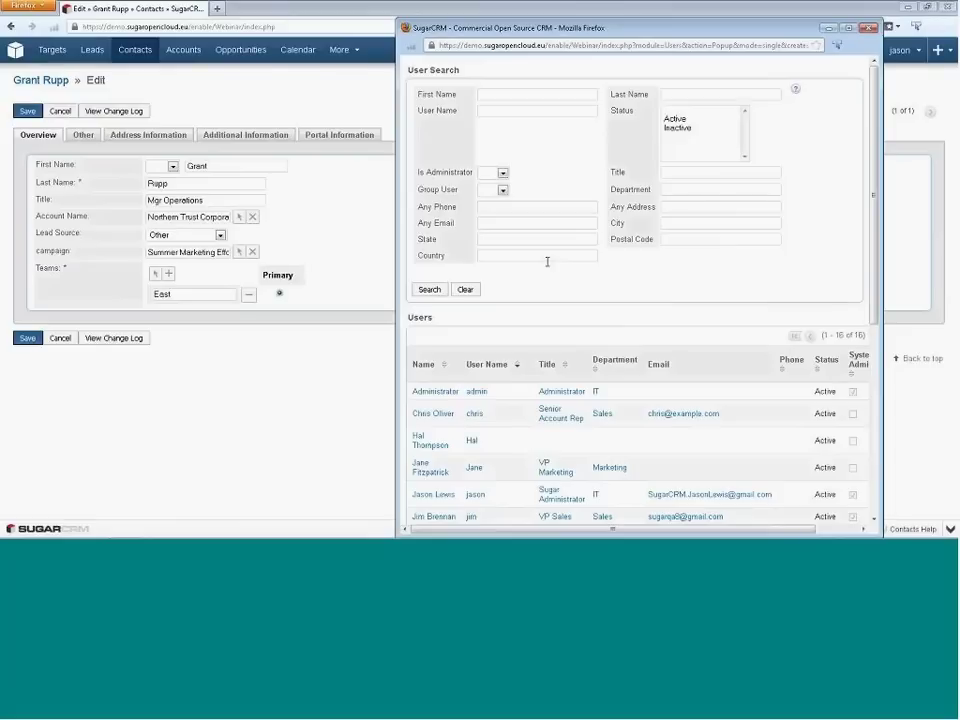
pyautogui.scroll(-4, 557, 281)
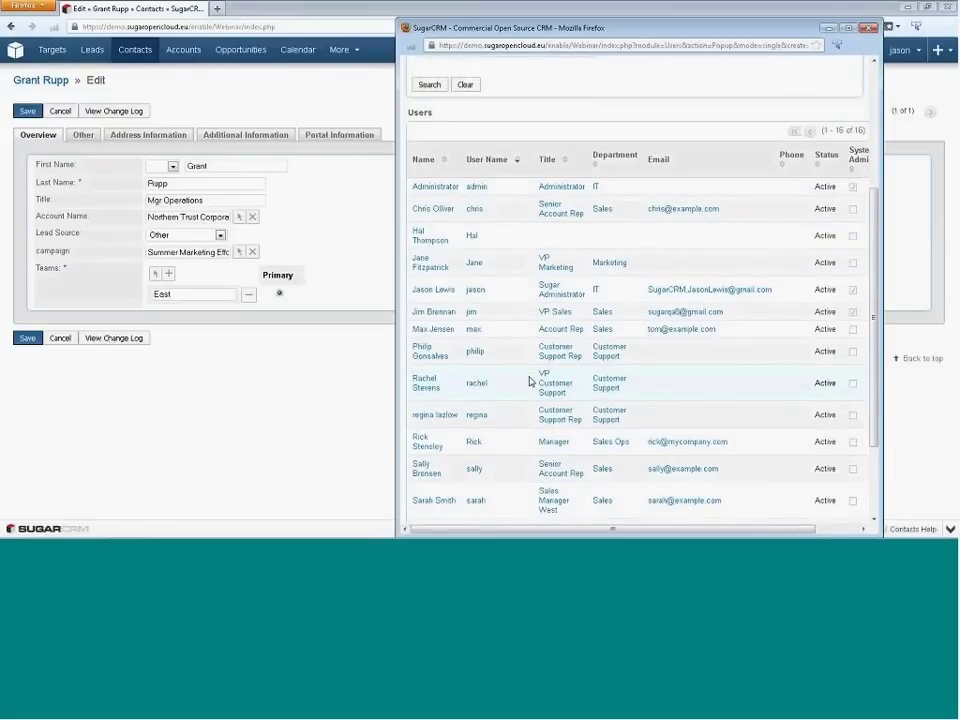
pyautogui.scroll(2, 530, 381)
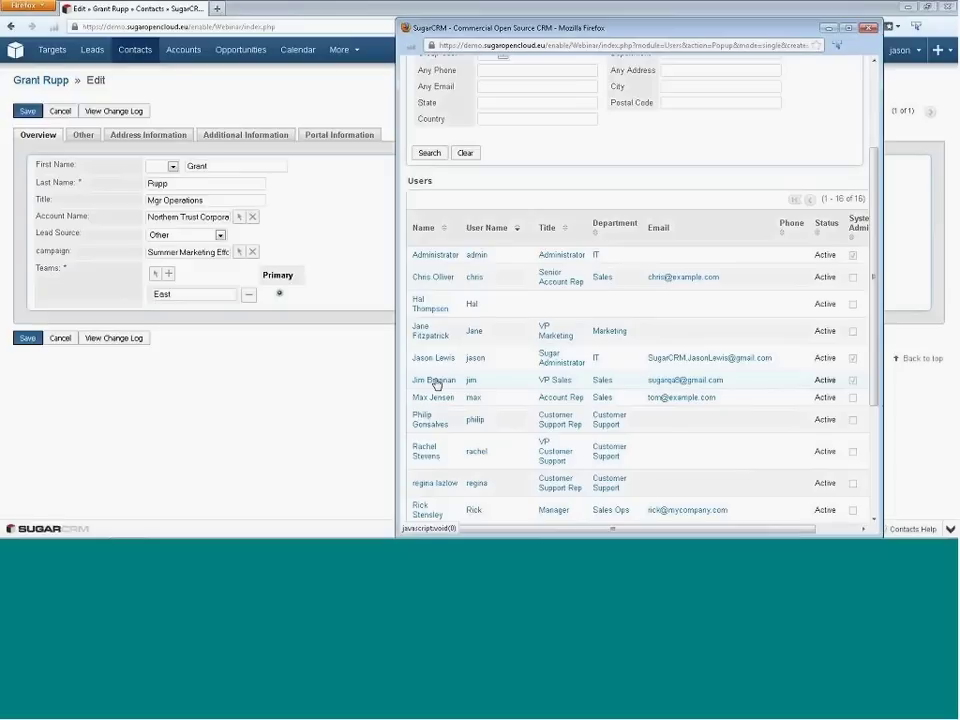
pyautogui.click(434, 380)
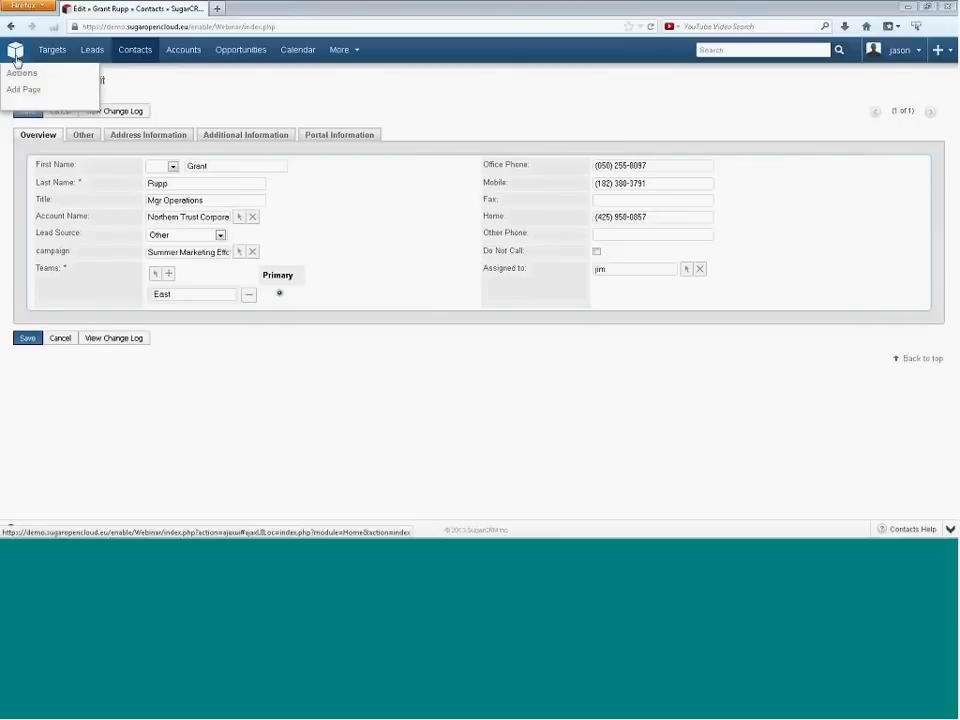
# - Leave the contact edit without saving and go back to the My Sugar dashboard
pyautogui.click(15, 55)
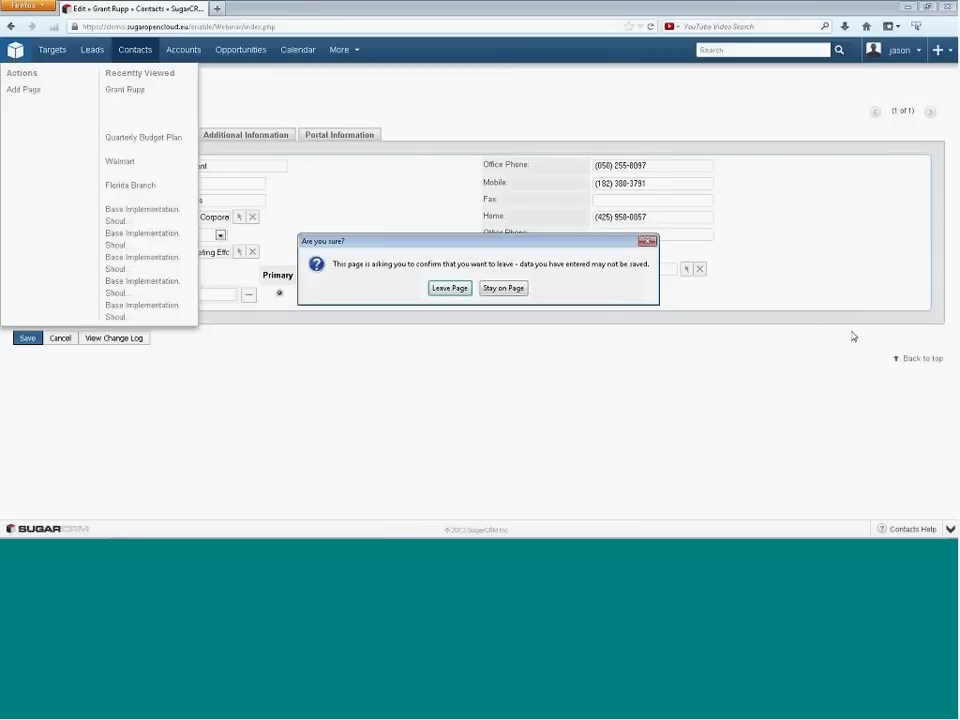
pyautogui.click(450, 288)
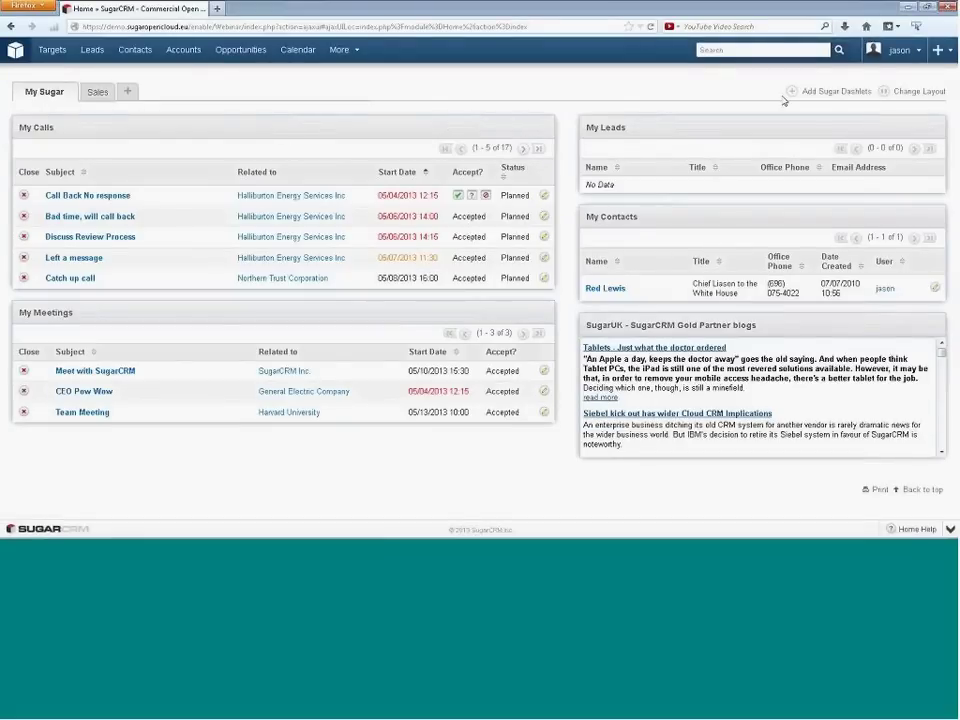
pyautogui.click(897, 57)
# - Open your own profile and scroll through its profile, employee information and email settings
pyautogui.click(851, 79)
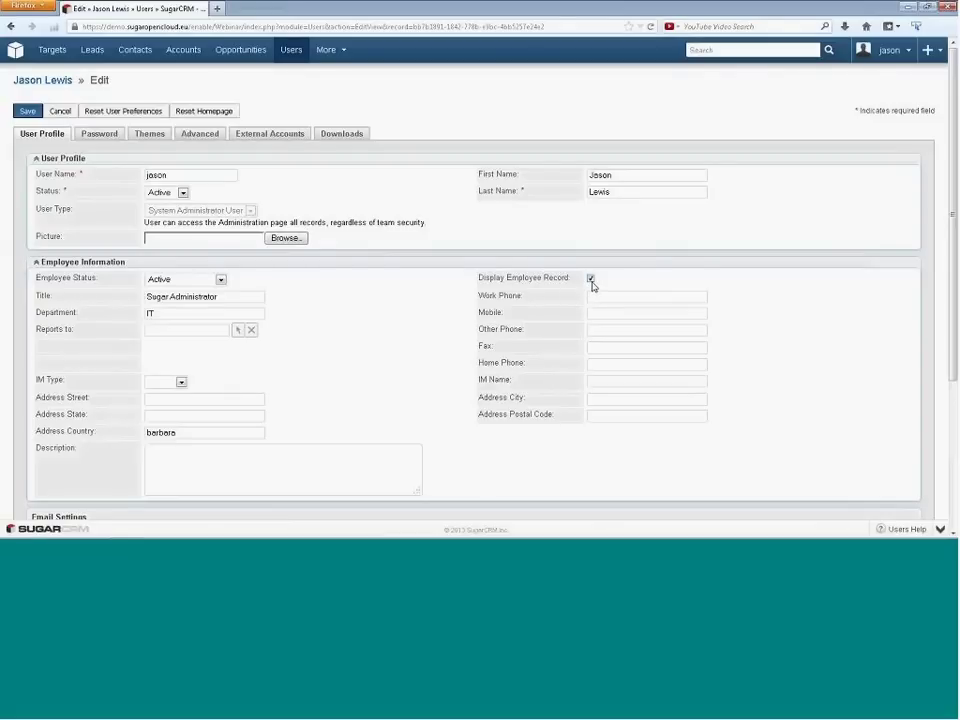
pyautogui.click(885, 50)
pyautogui.scroll(-2, 431, 309)
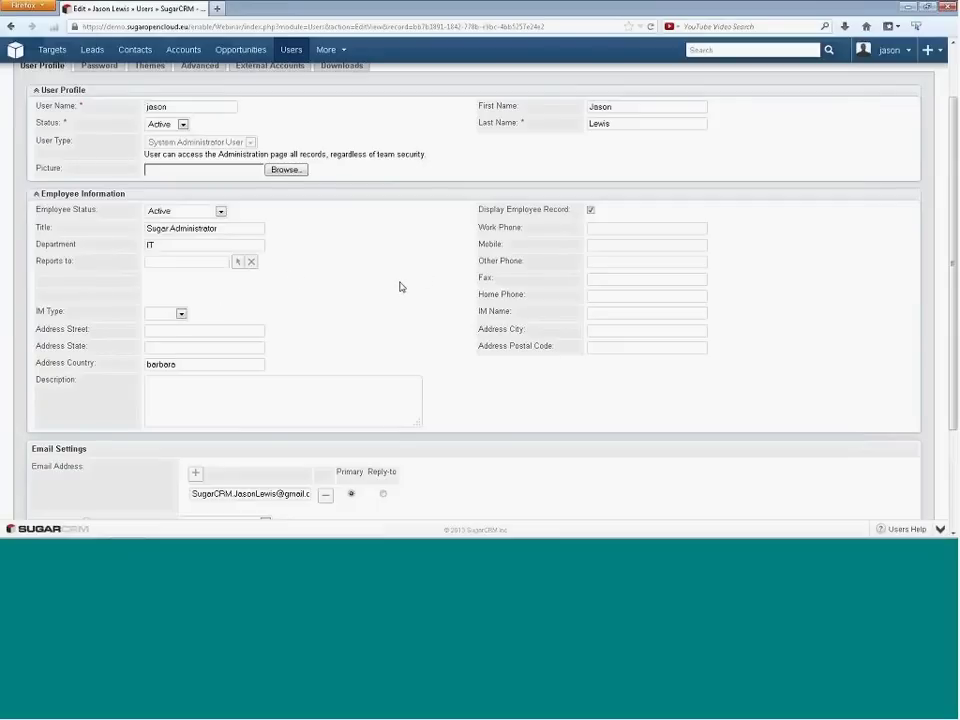
pyautogui.scroll(-3, 356, 321)
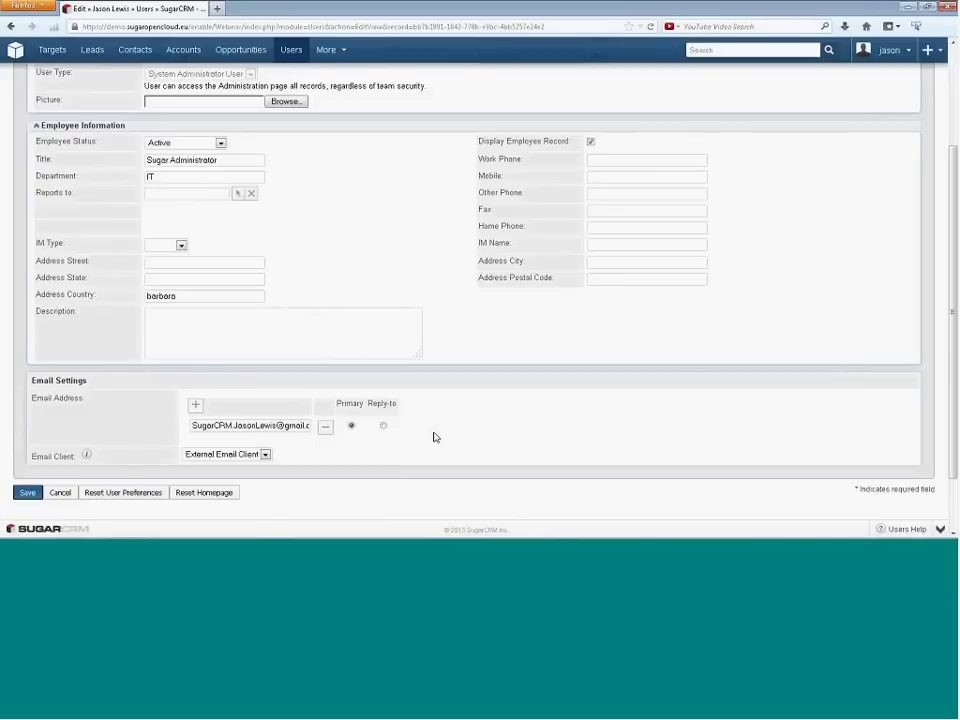
pyautogui.scroll(3, 436, 398)
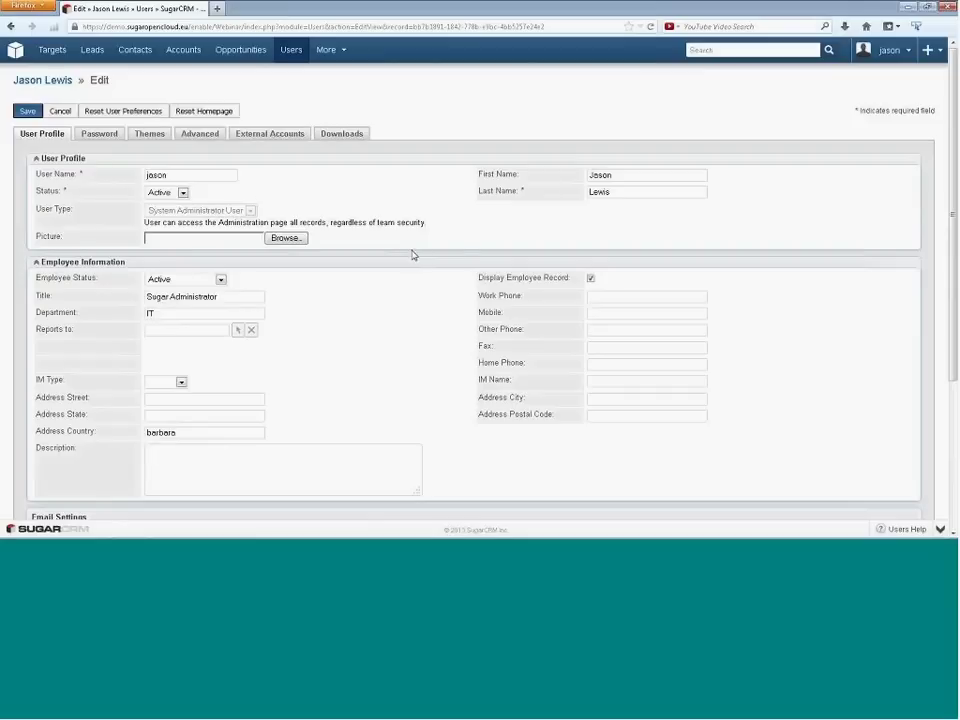
pyautogui.click(197, 136)
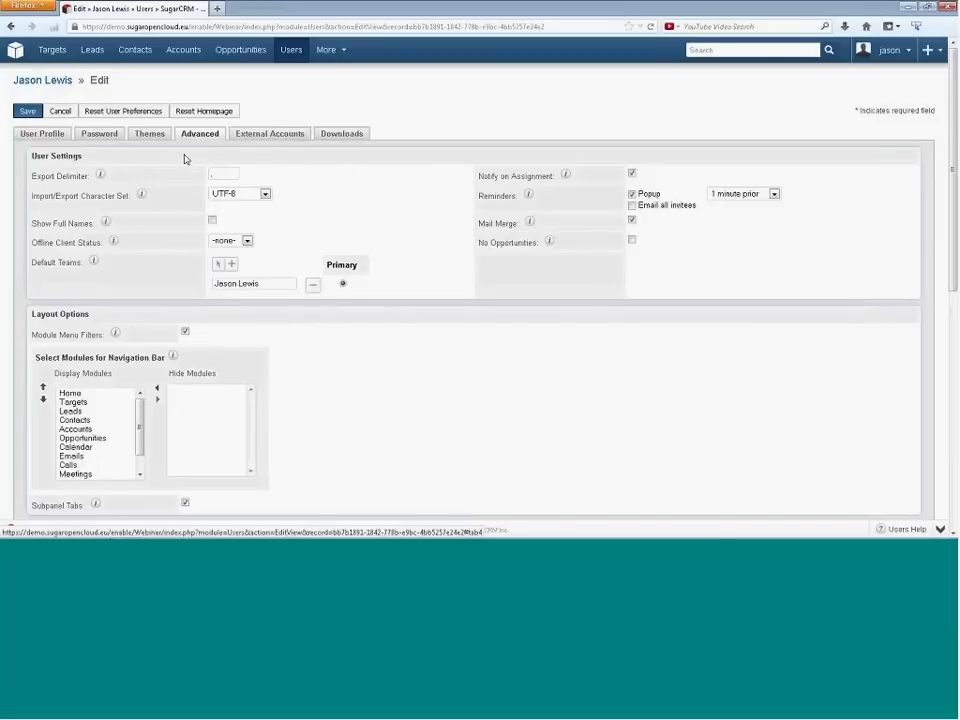
pyautogui.scroll(-3, 298, 343)
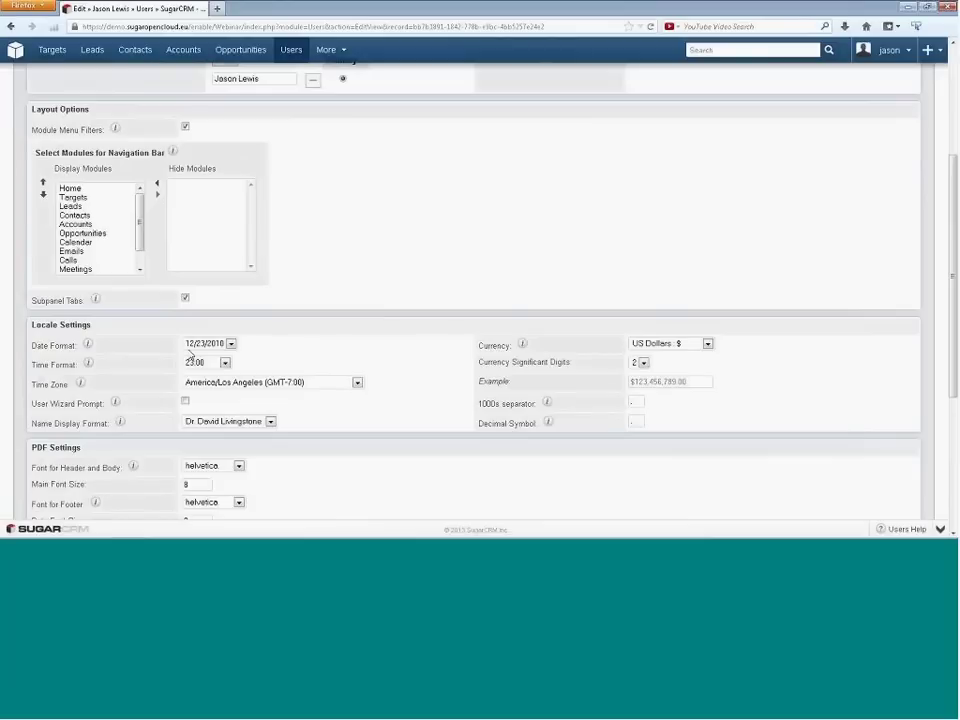
pyautogui.click(235, 345)
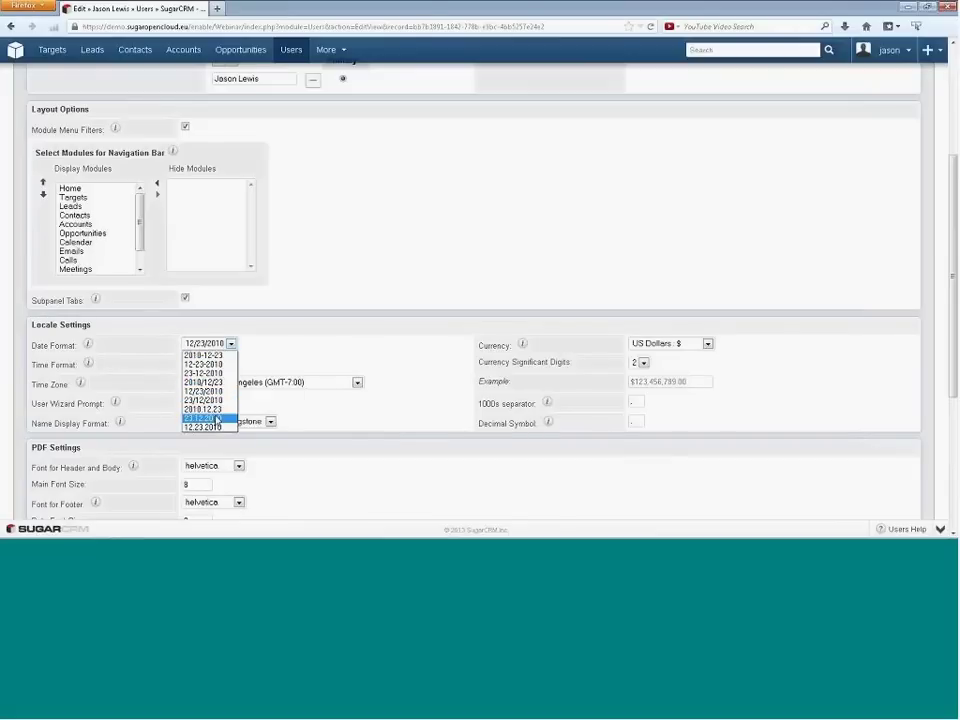
pyautogui.click(317, 341)
pyautogui.click(225, 363)
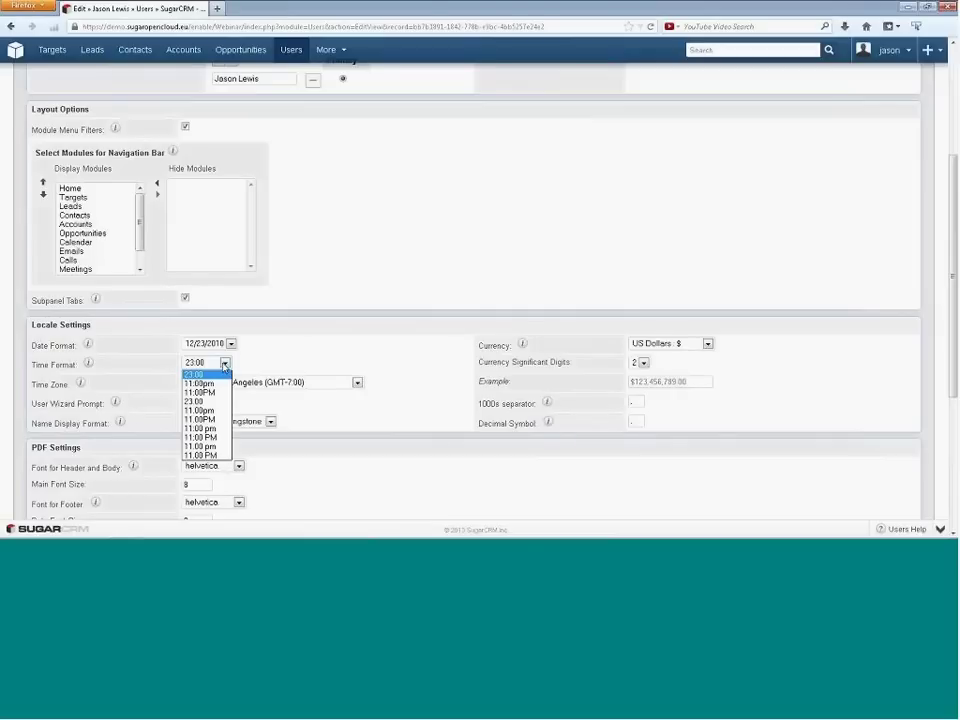
pyautogui.click(225, 366)
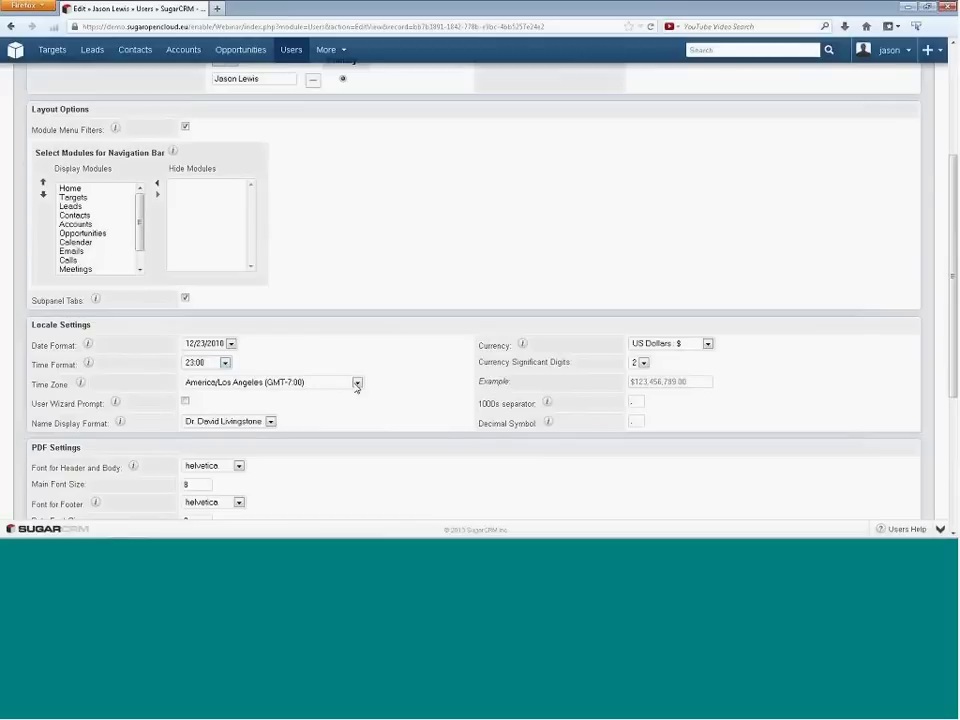
pyautogui.click(356, 384)
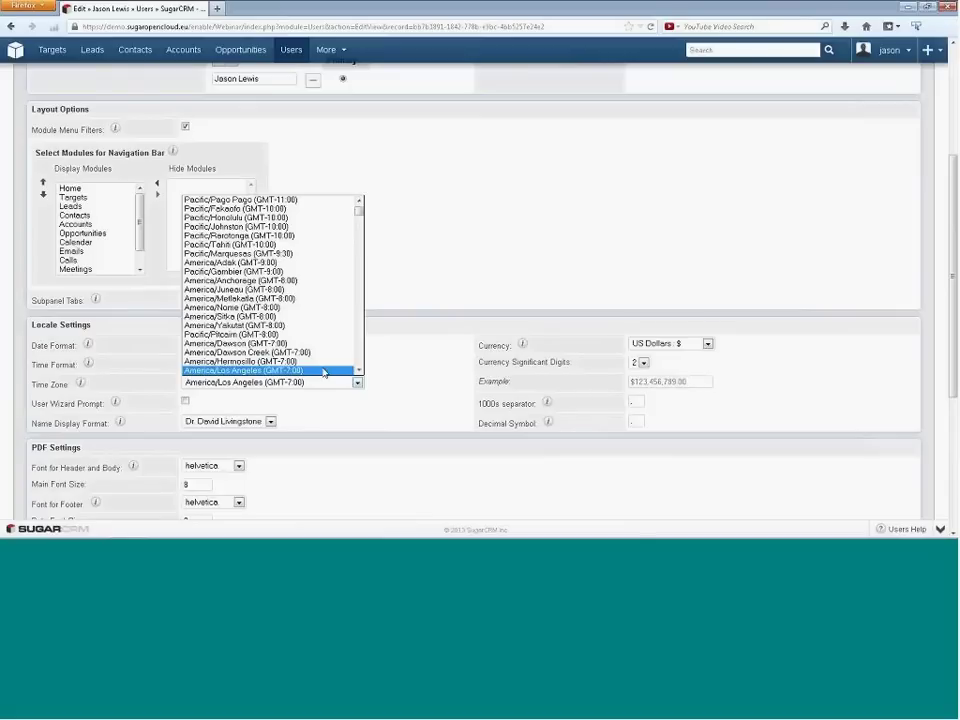
pyautogui.click(300, 370)
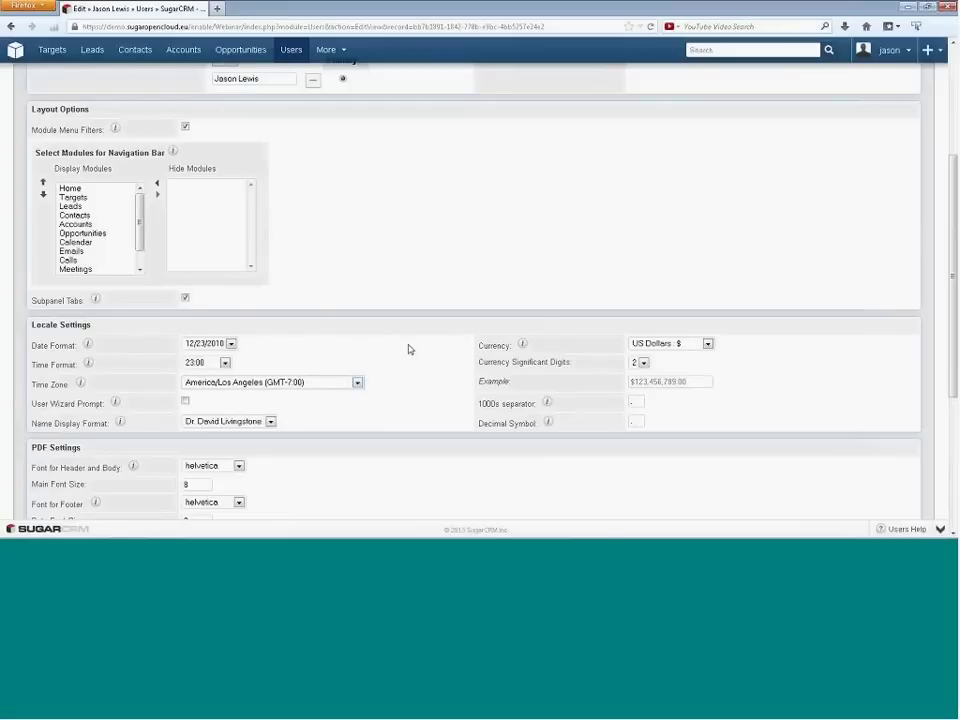
pyautogui.click(705, 343)
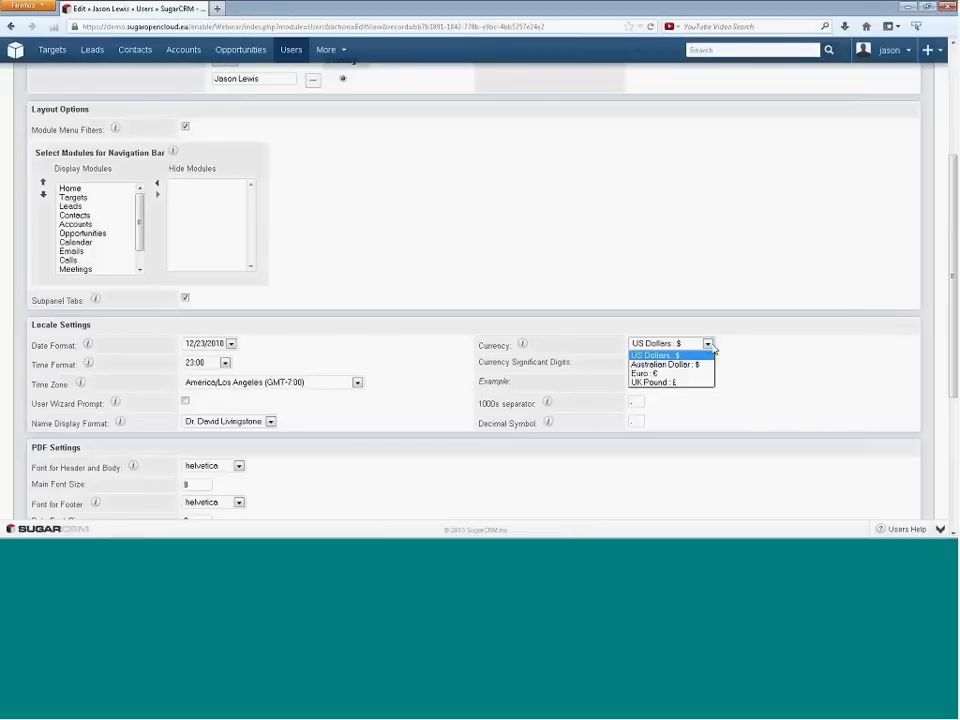
pyautogui.click(660, 355)
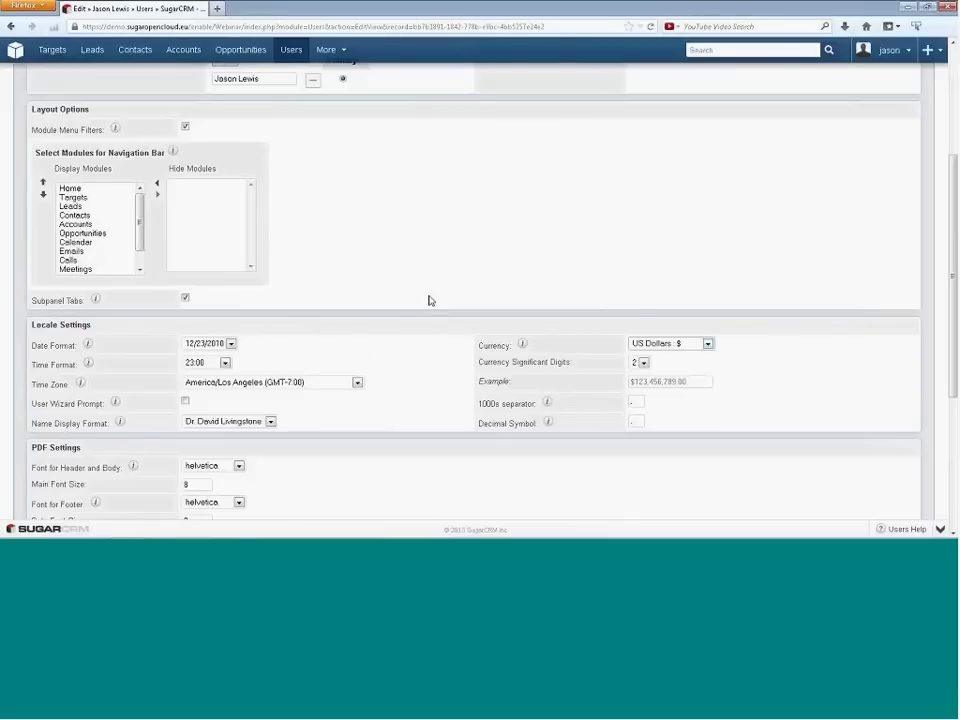
pyautogui.scroll(3, 429, 300)
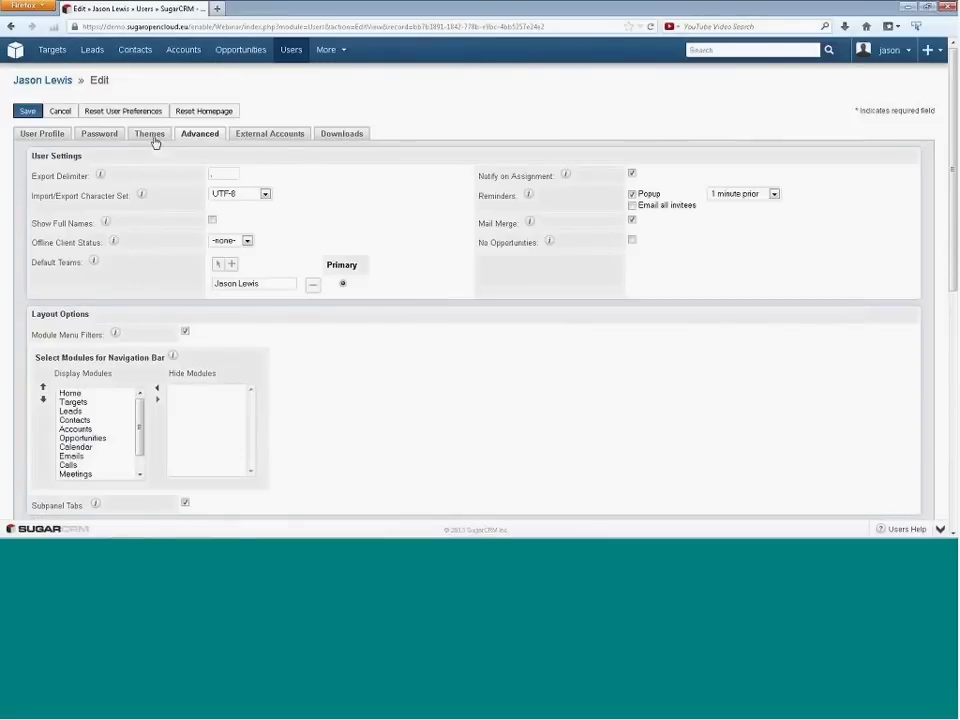
# - Show the profile's Themes tab and preview Classic, Pacific, Eco, Amore and Accessibility in turn
pyautogui.click(151, 138)
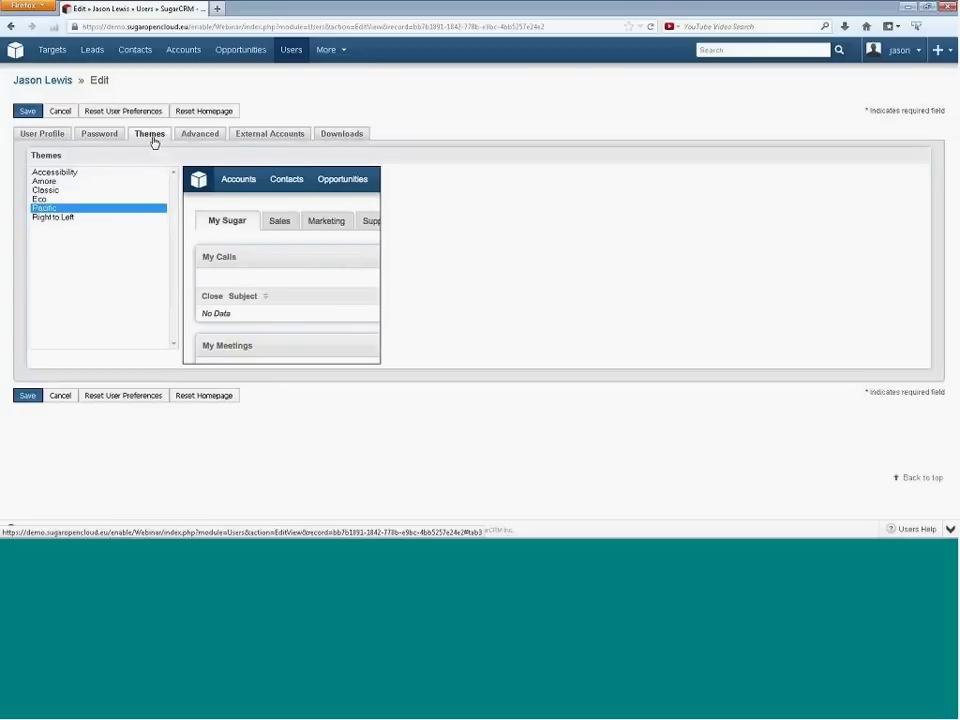
pyautogui.click(57, 191)
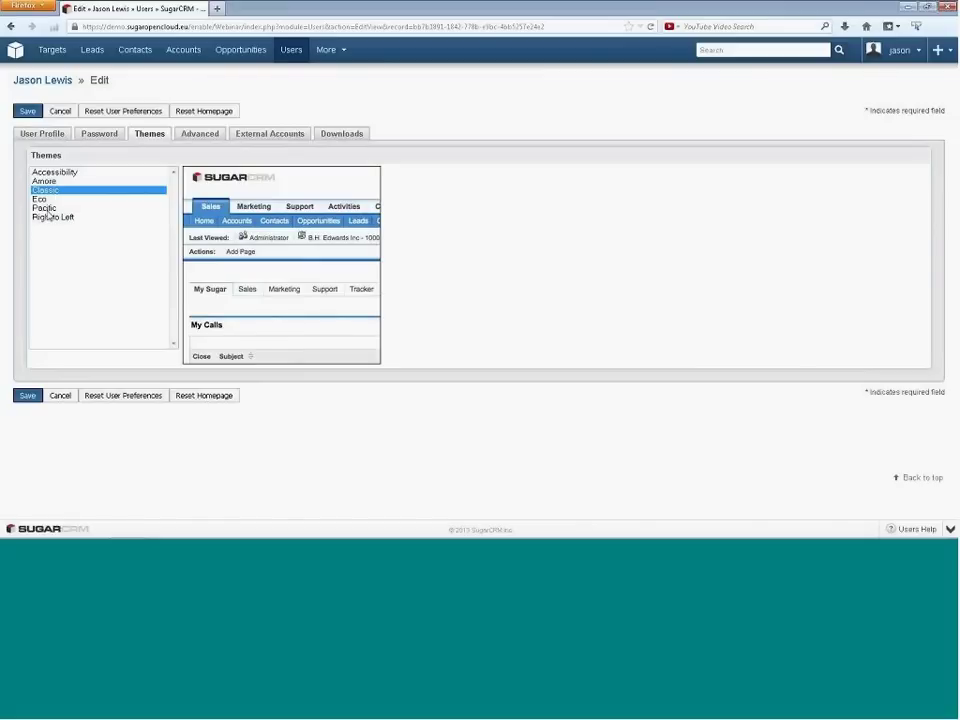
pyautogui.click(47, 209)
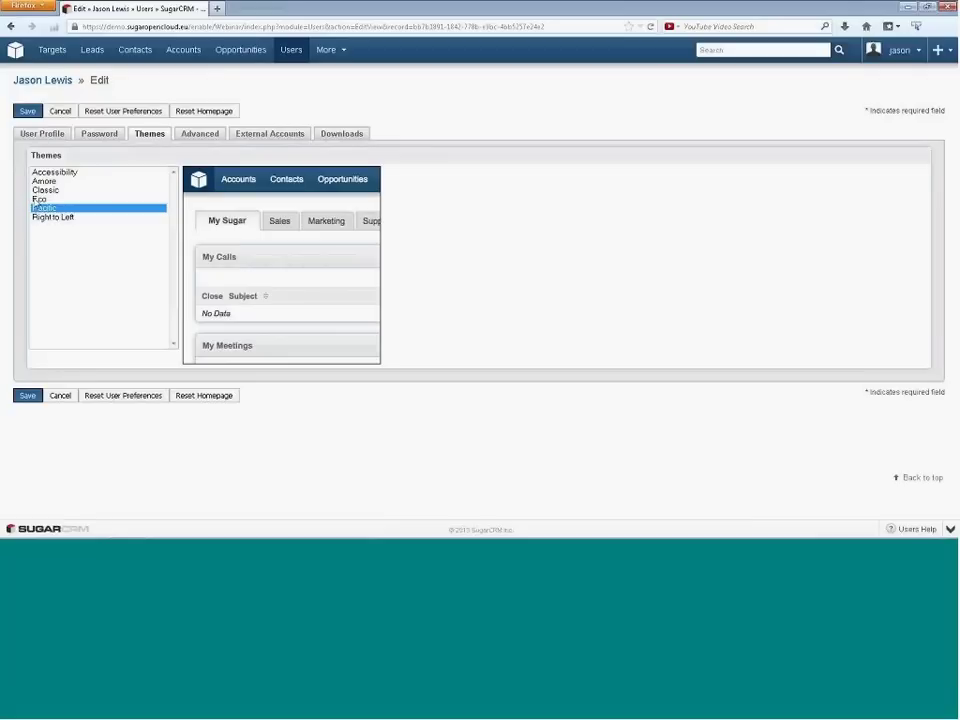
pyautogui.click(37, 199)
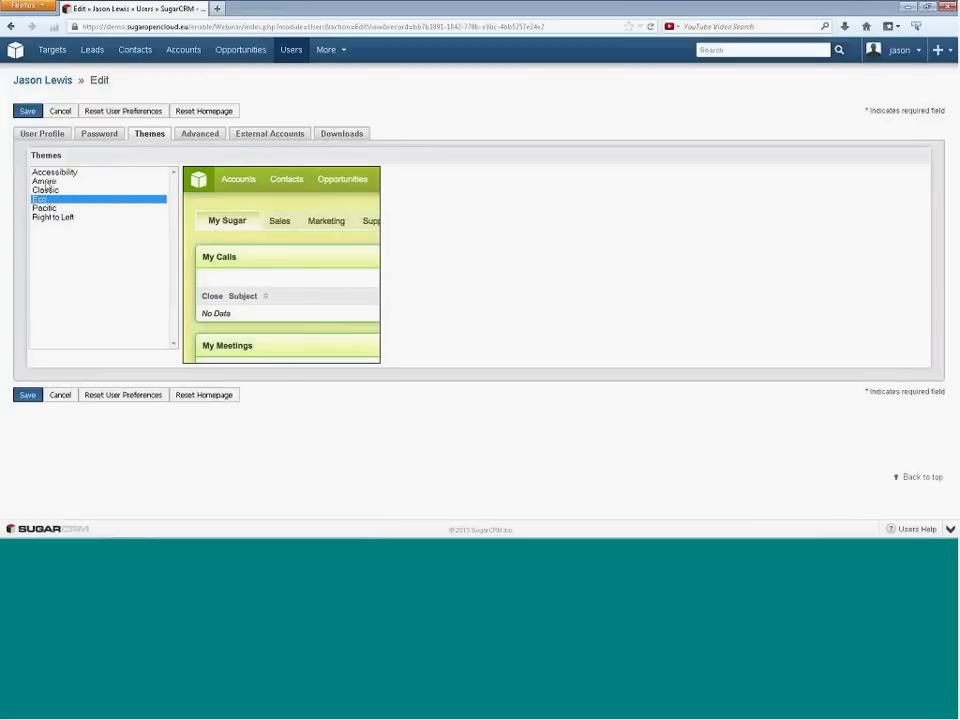
pyautogui.click(47, 181)
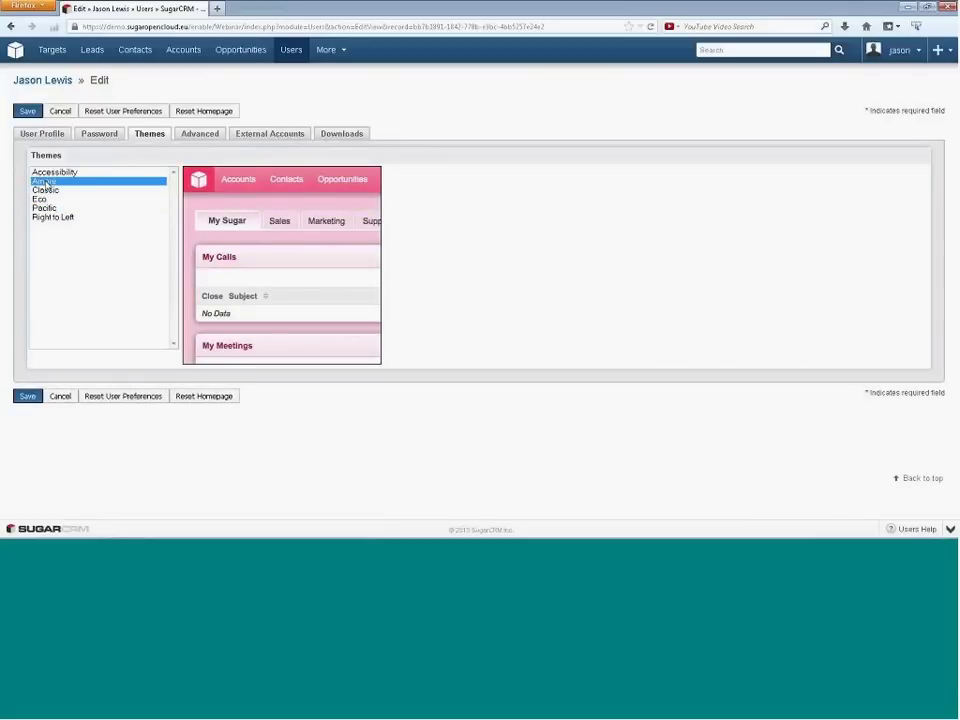
pyautogui.click(52, 173)
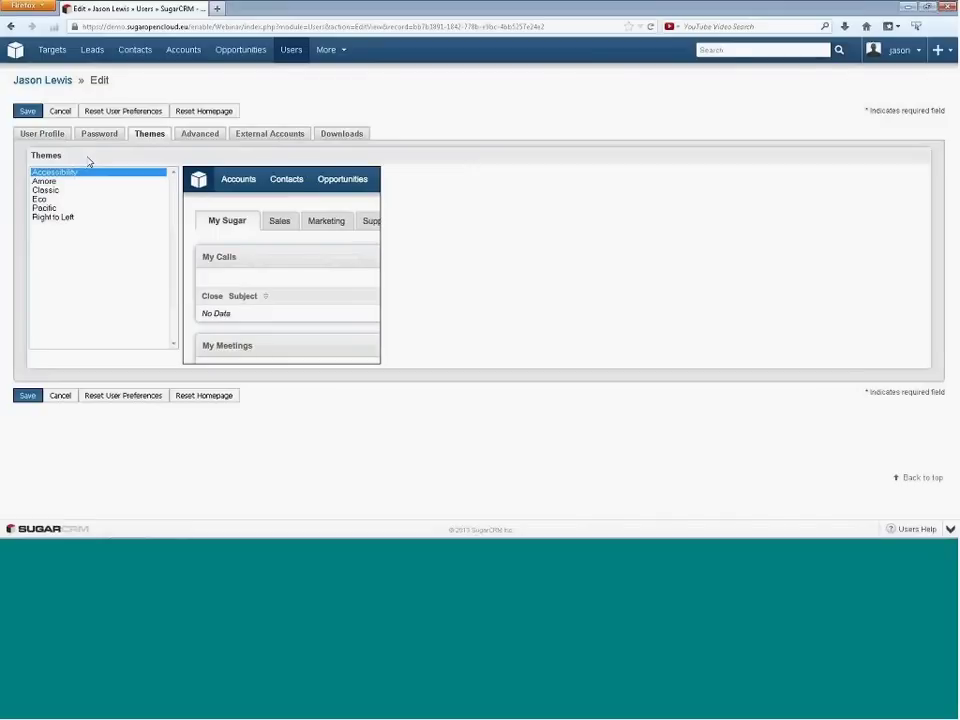
# - Preview Right to Left, set the theme back to Pacific, and show the profile's Downloads tab
pyautogui.click(56, 219)
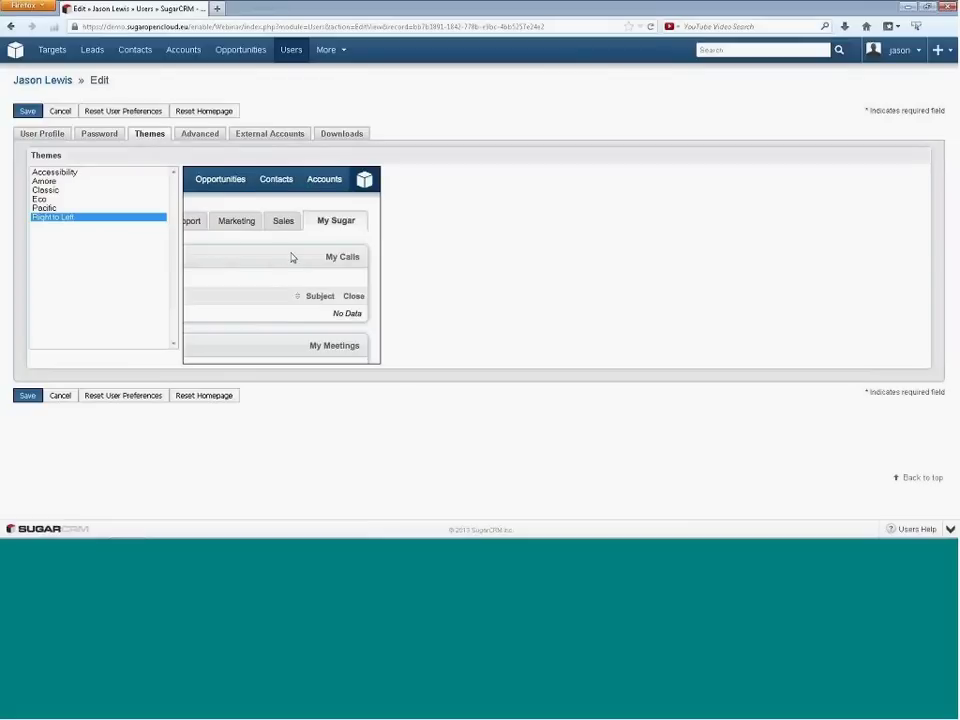
pyautogui.click(46, 209)
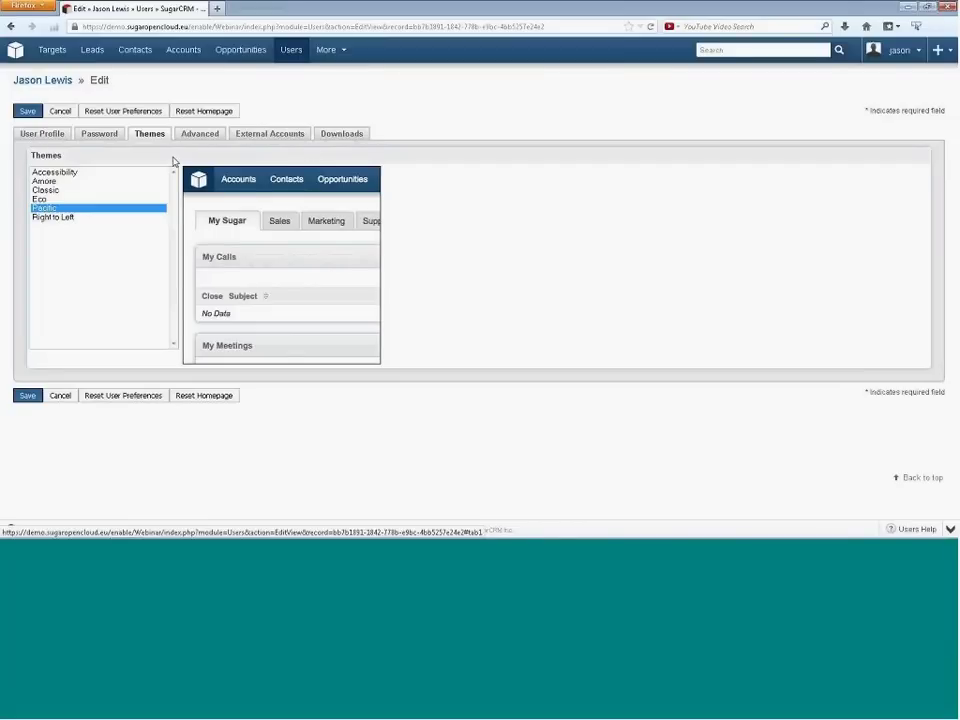
pyautogui.click(339, 140)
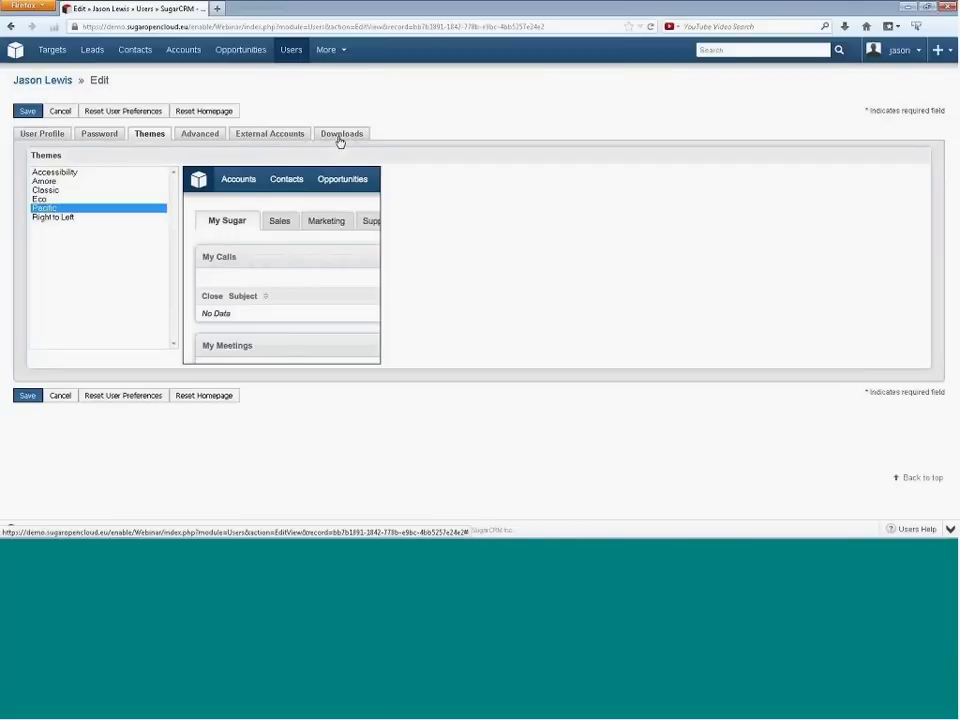
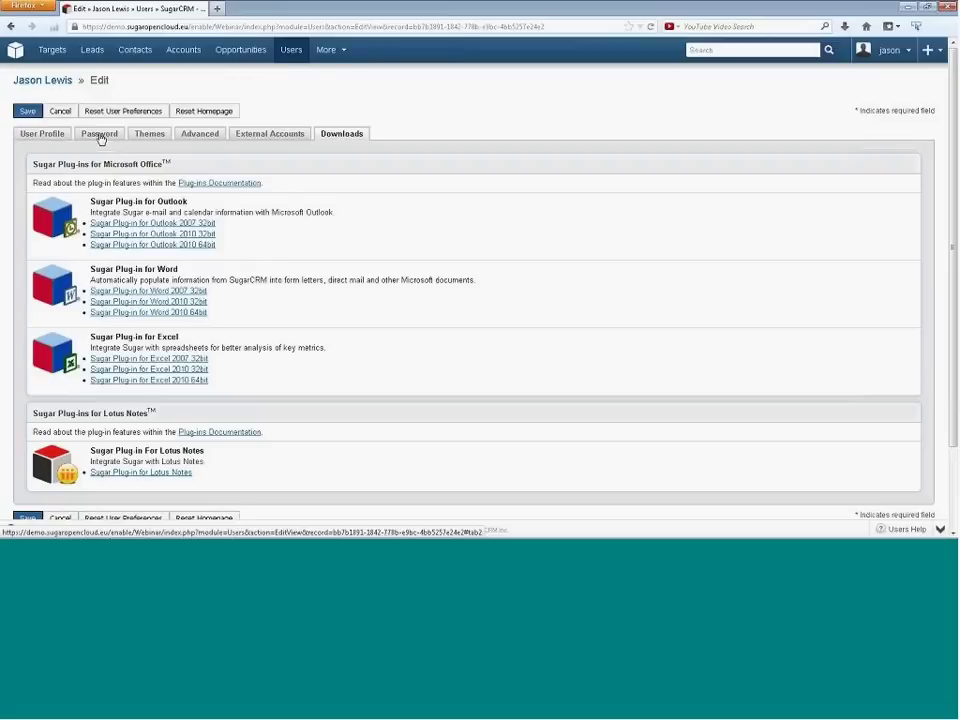
# - Switch the user edit page to the Password tab to show the new and confirm password fields
pyautogui.click(100, 139)
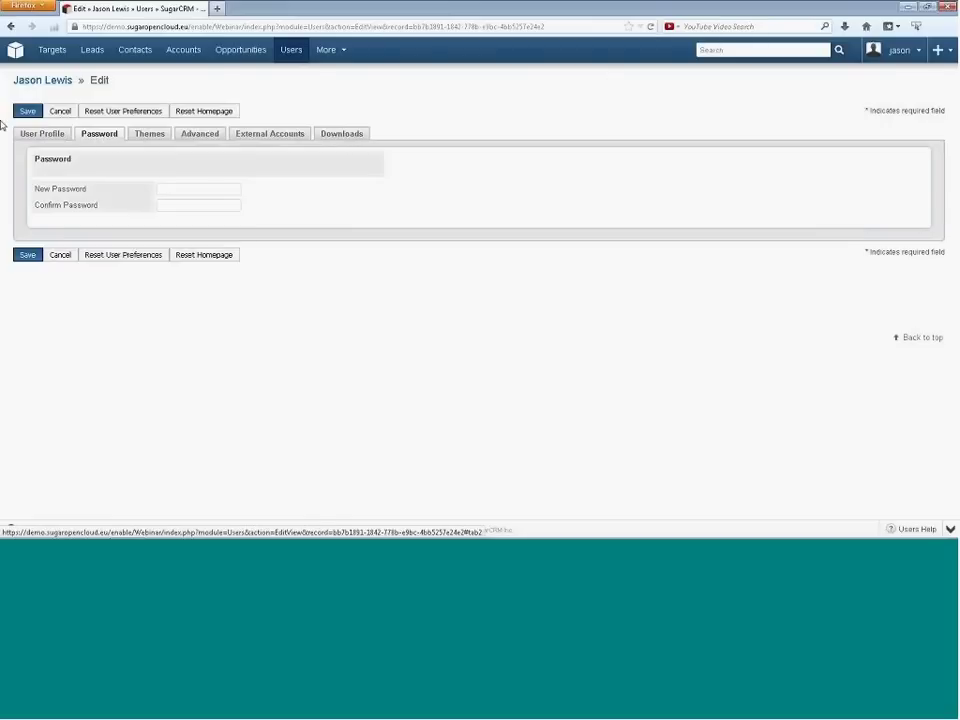
# - Review the User Profile tab's employee details, then return to the Home page via the Sugar logo
pyautogui.click(29, 135)
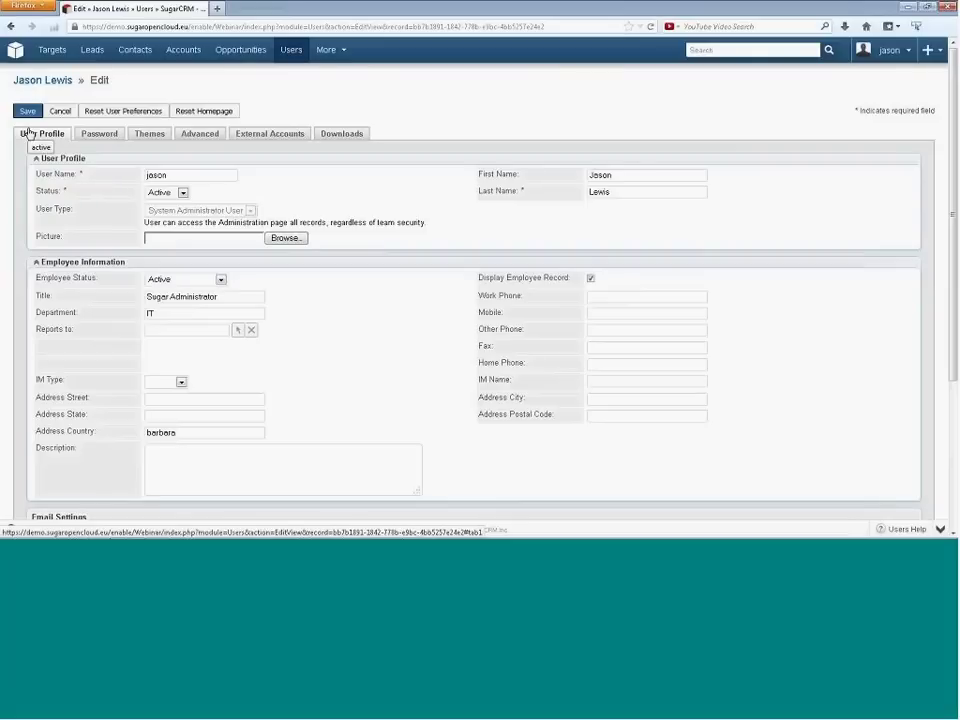
pyautogui.click(13, 51)
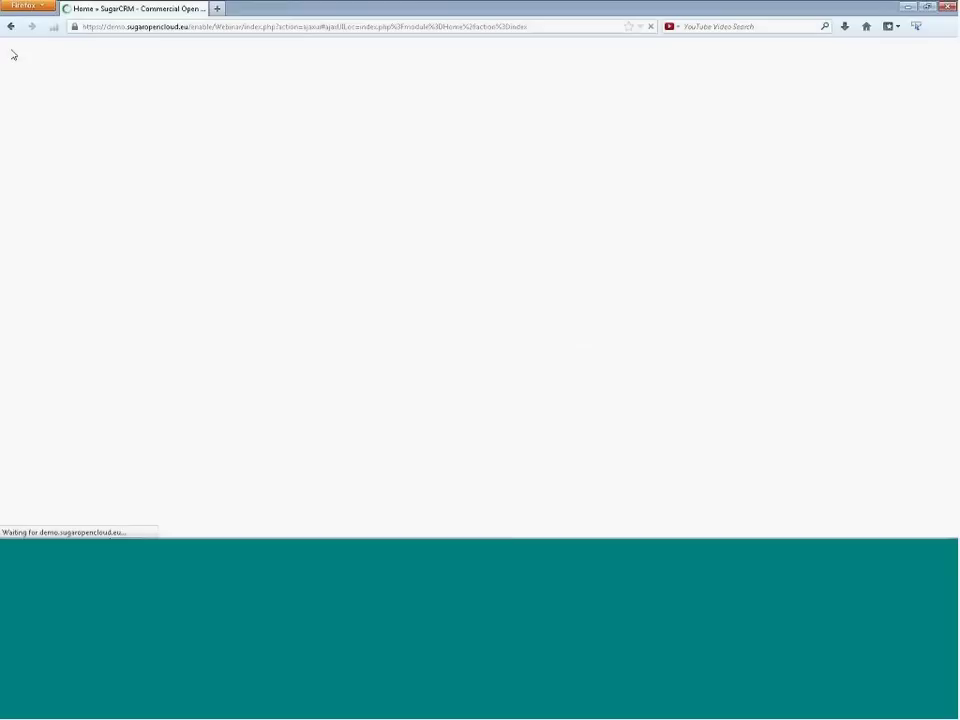